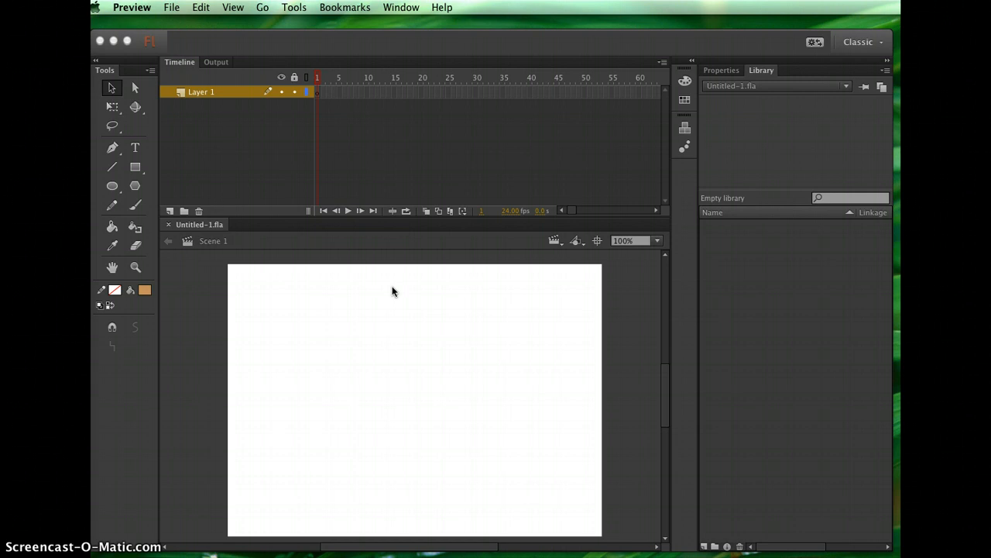
pyautogui.click(251, 44)
pyautogui.click(158, 7)
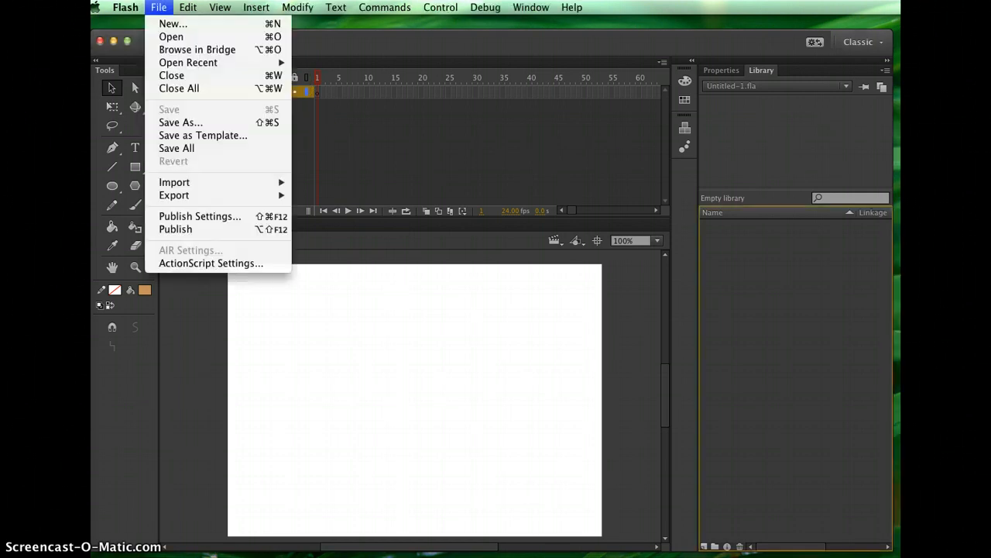
pyautogui.click(165, 24)
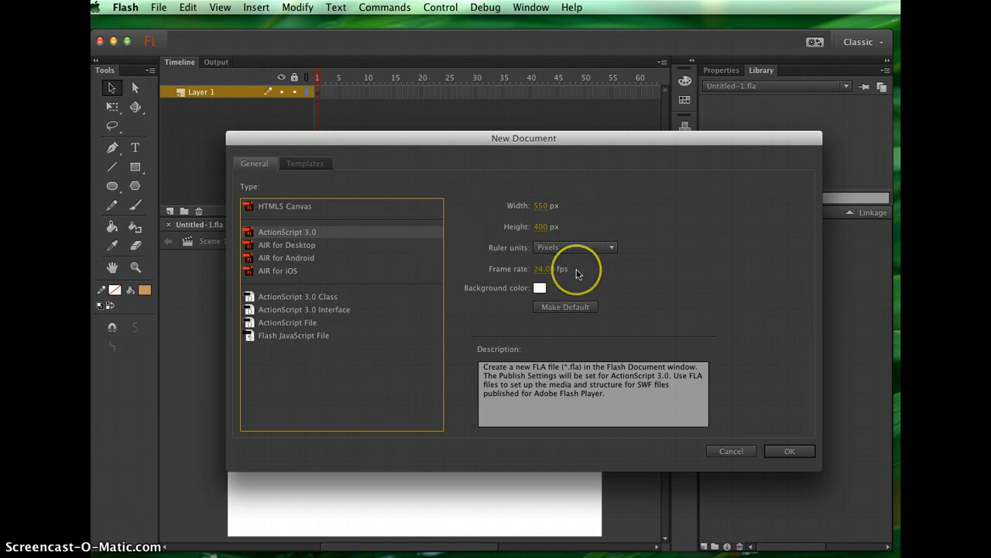
pyautogui.click(540, 289)
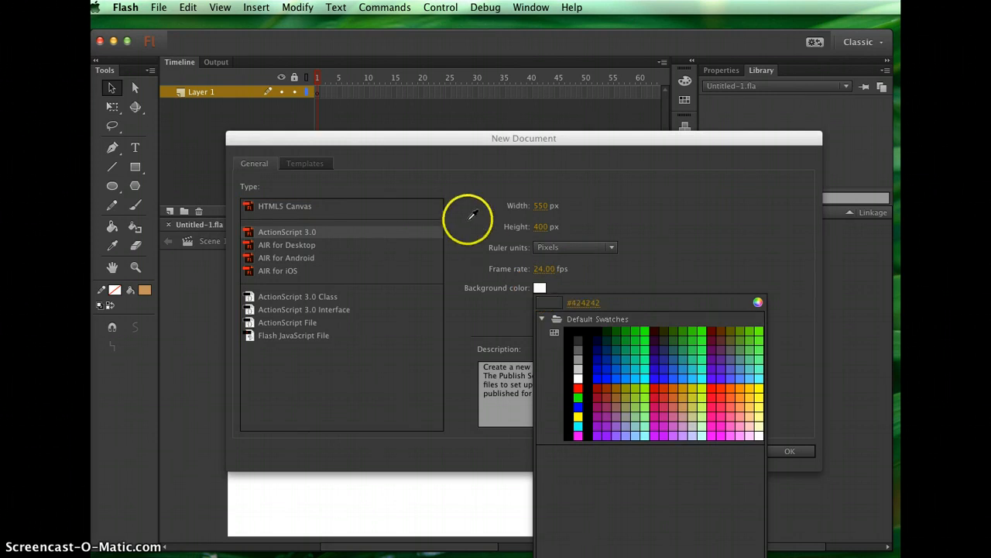
pyautogui.click(469, 173)
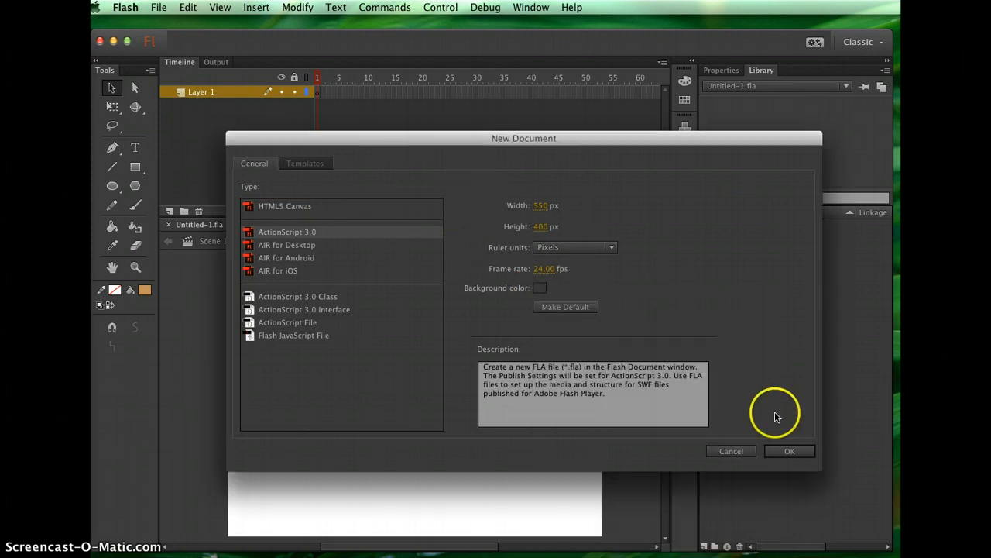
pyautogui.click(733, 450)
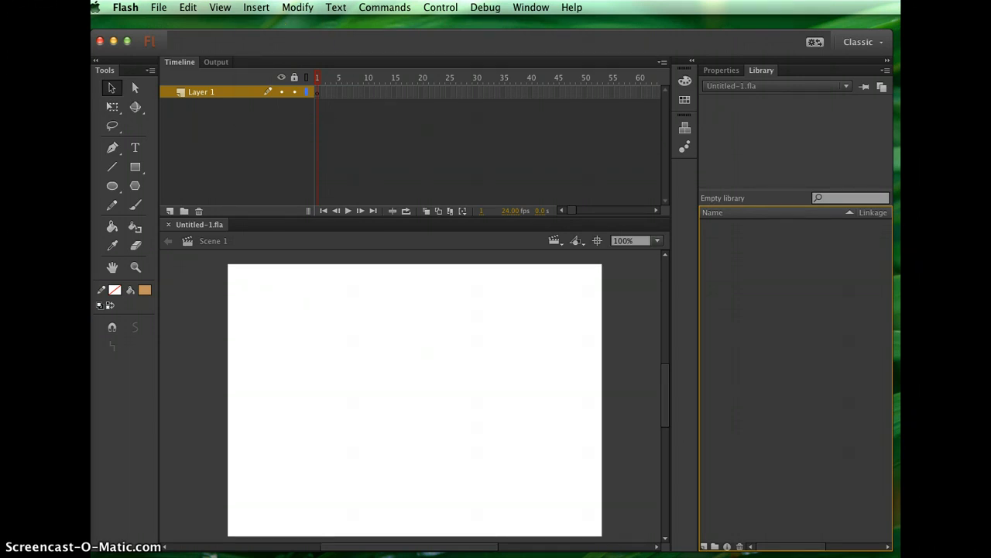
# - Start creating a new symbol and choose Graphic as its type
pyautogui.click(257, 8)
pyautogui.click(280, 24)
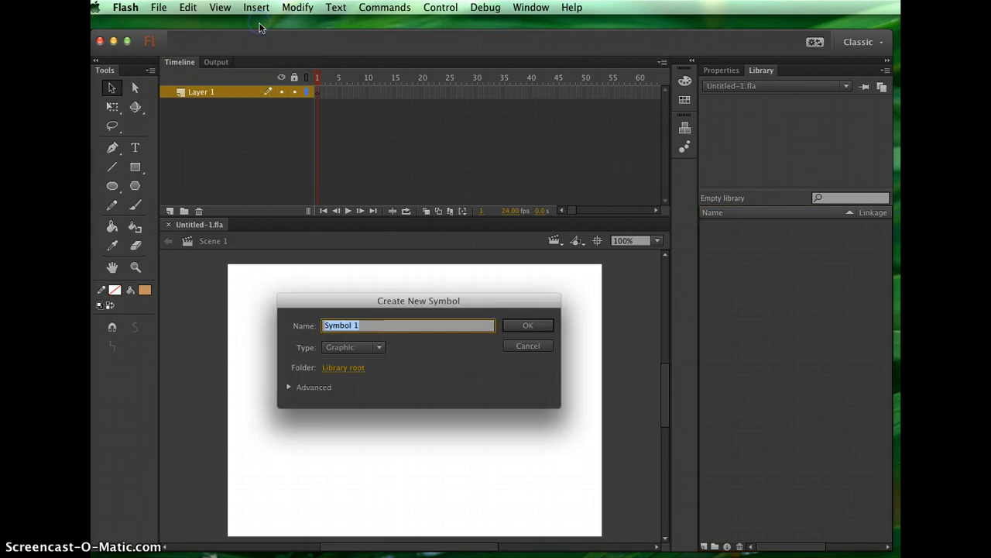
pyautogui.click(343, 301)
pyautogui.moveTo(343, 302); pyautogui.dragTo(346, 328)
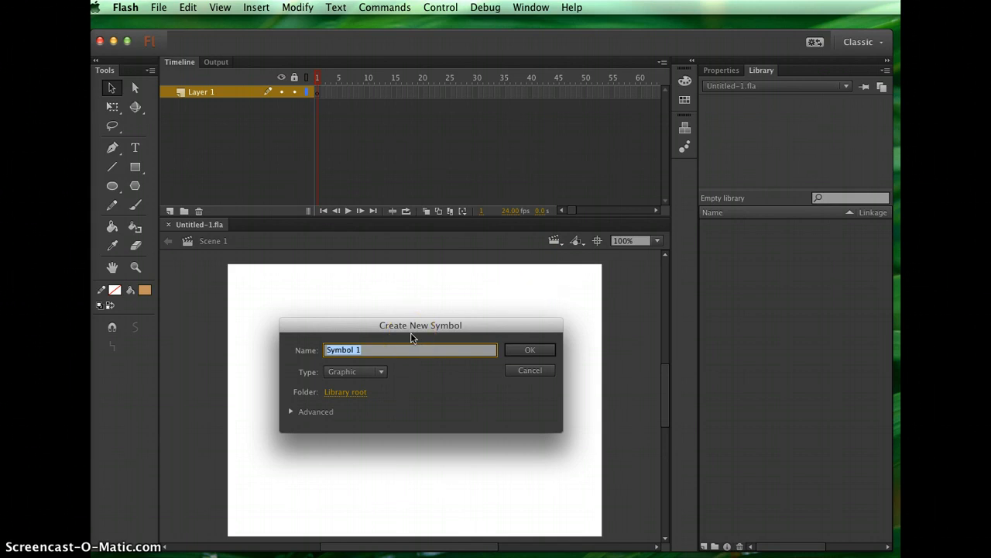
pyautogui.click(379, 373)
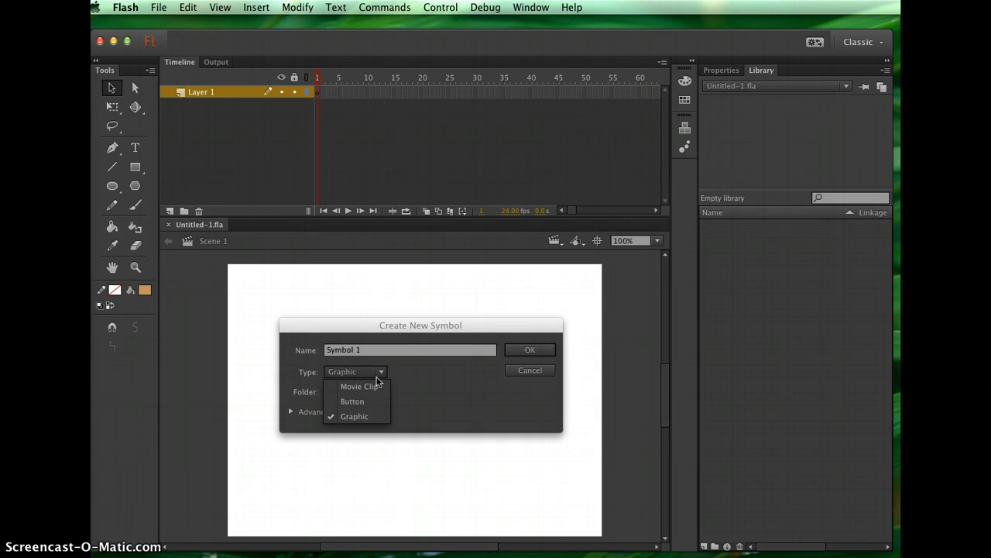
pyautogui.click(374, 388)
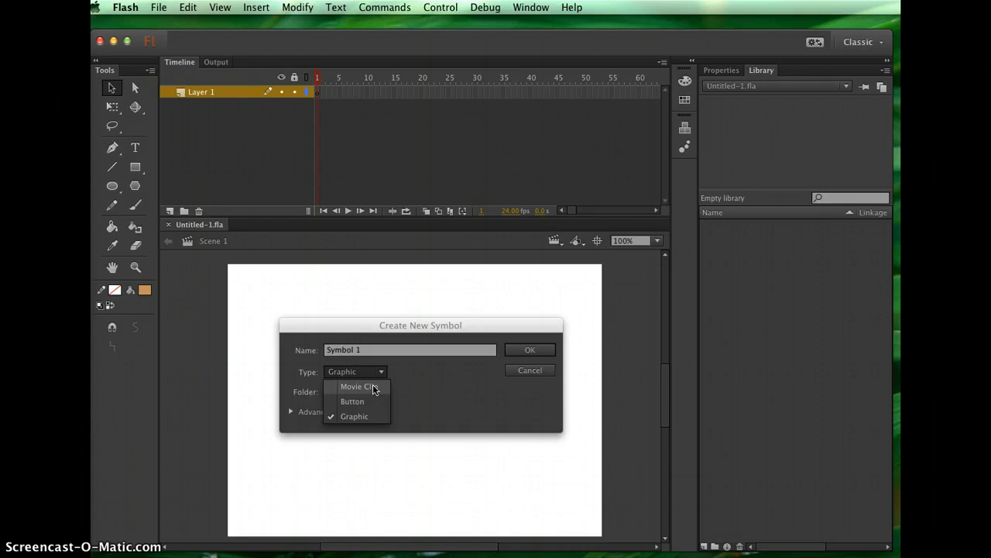
pyautogui.click(367, 398)
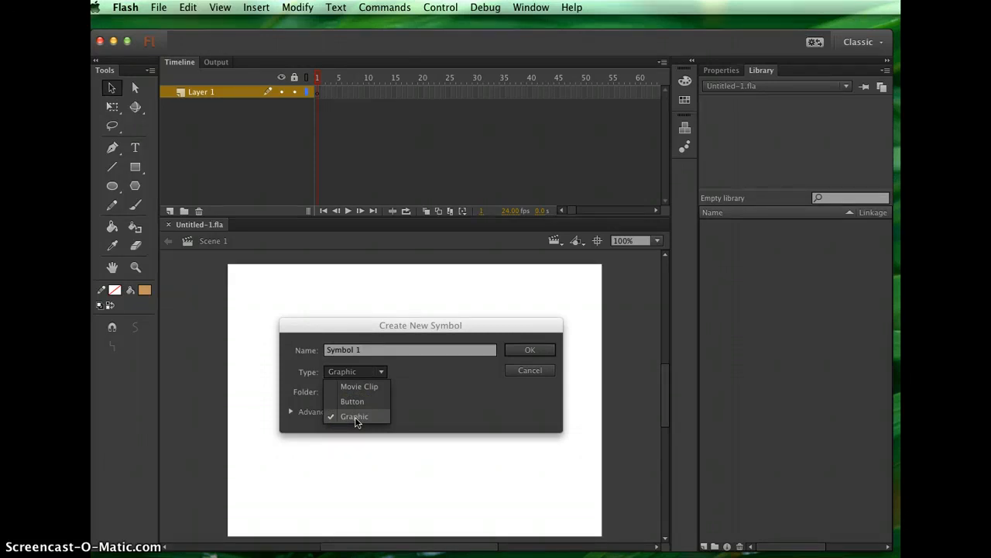
pyautogui.click(355, 417)
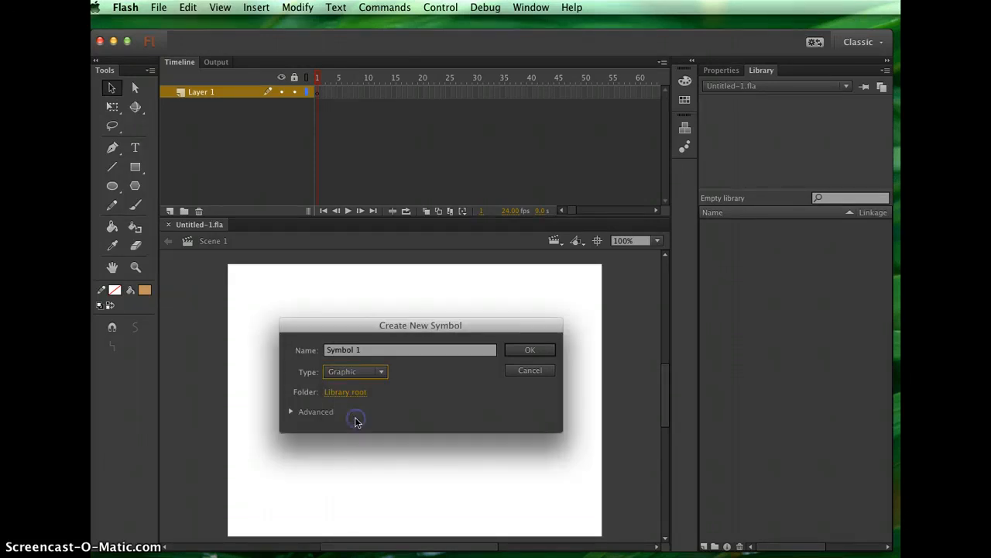
# - Name the new symbol "green ball" and create it
pyautogui.click(349, 350)
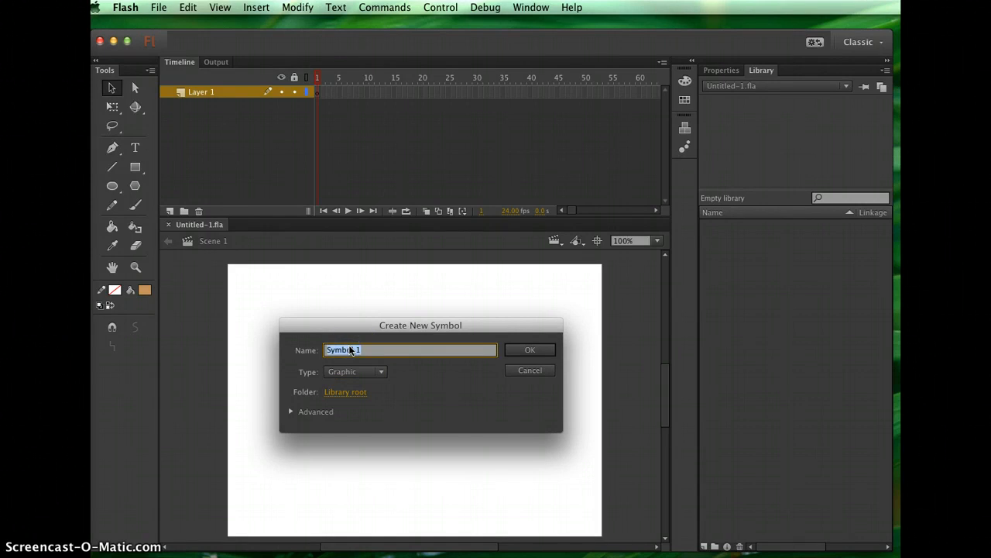
pyautogui.write('green ball')
pyautogui.click(387, 348)
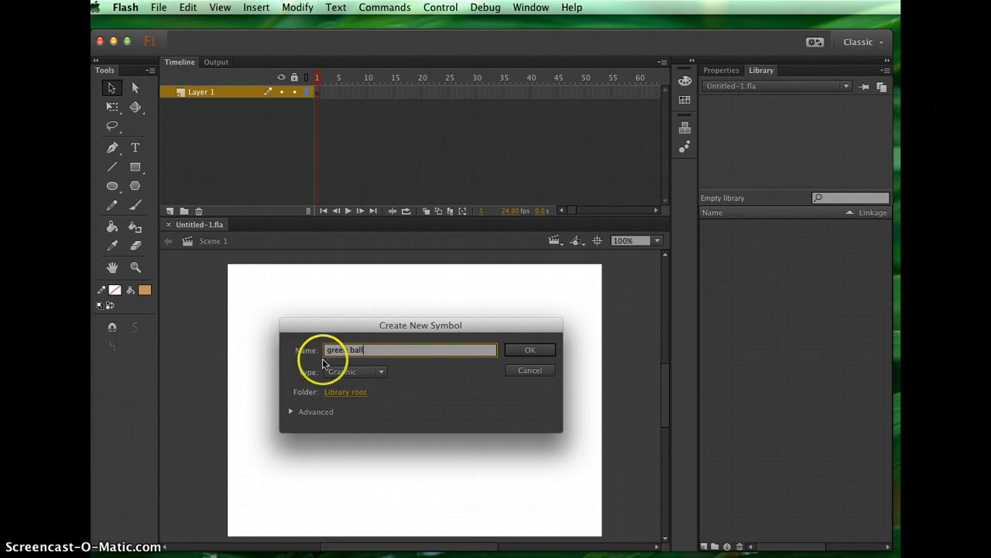
pyautogui.click(520, 351)
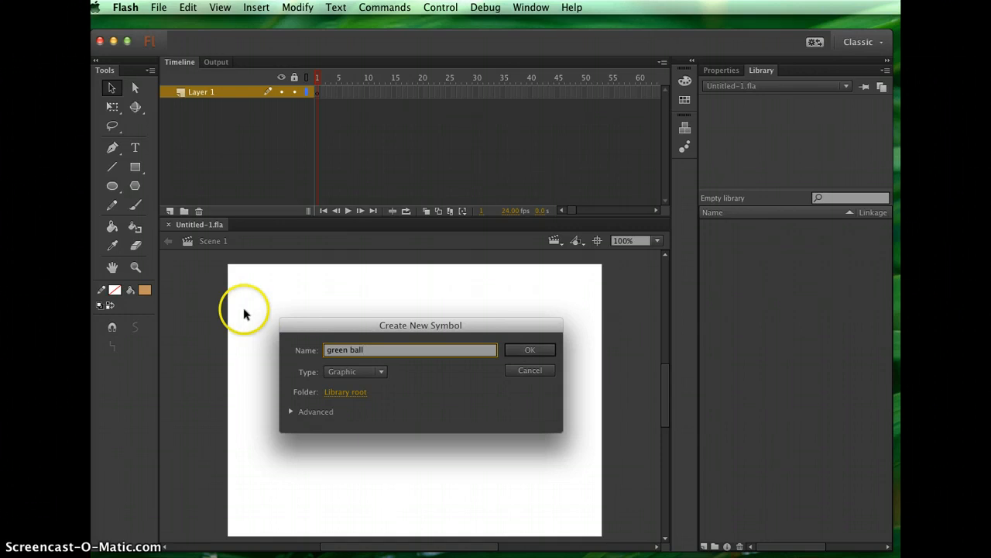
pyautogui.click(527, 352)
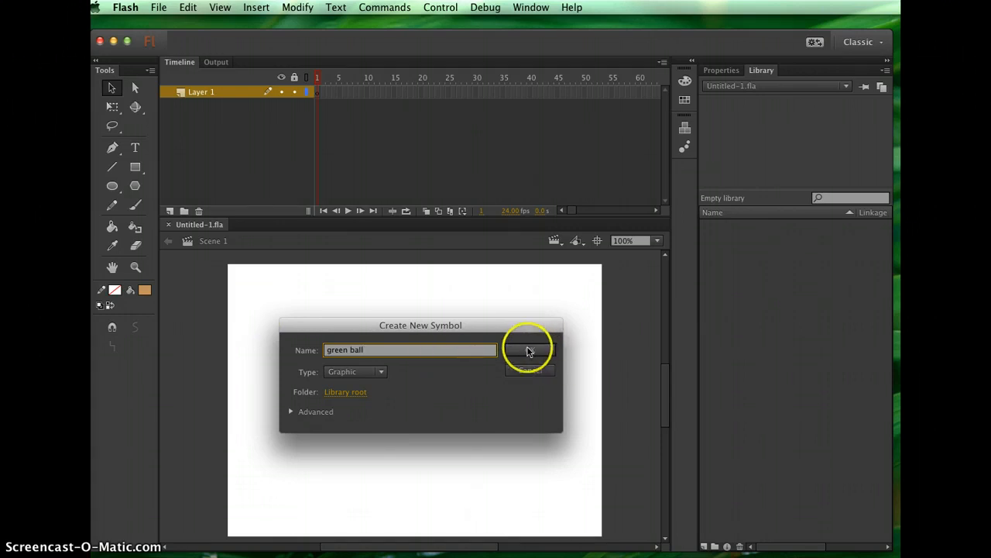
pyautogui.moveTo(527, 353); pyautogui.dragTo(259, 254)
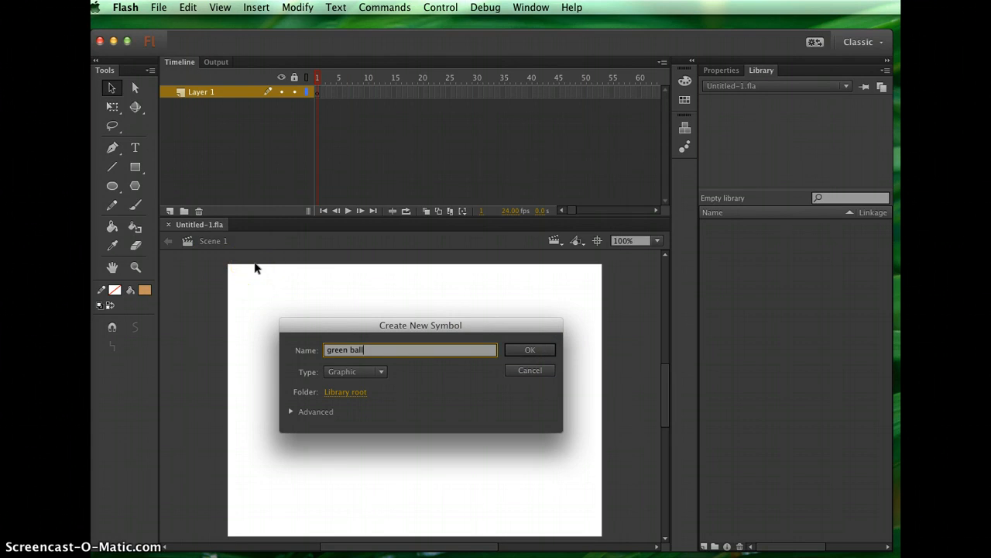
pyautogui.click(525, 351)
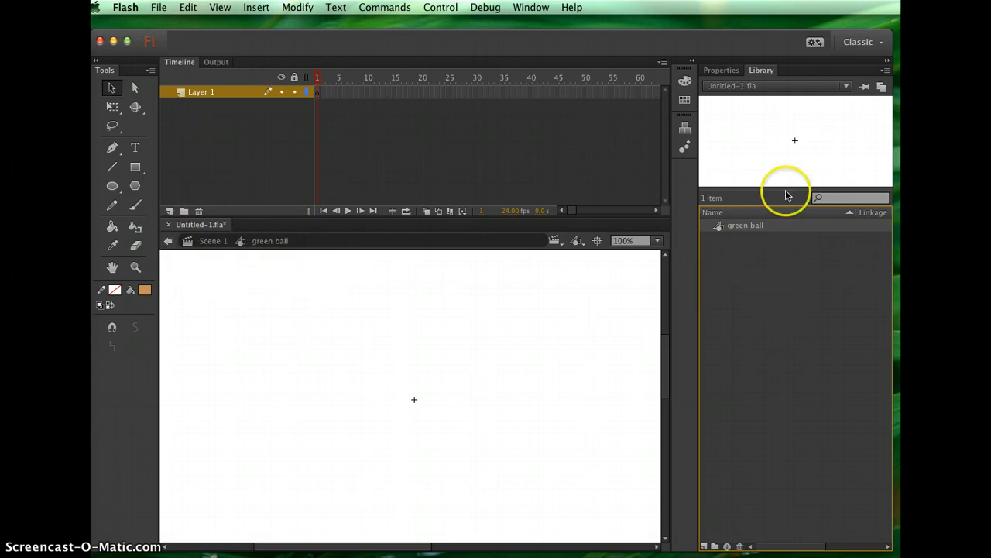
# - Return to Scene 1, reopen the green ball symbol for editing and set the stroke colour to none
pyautogui.click(210, 241)
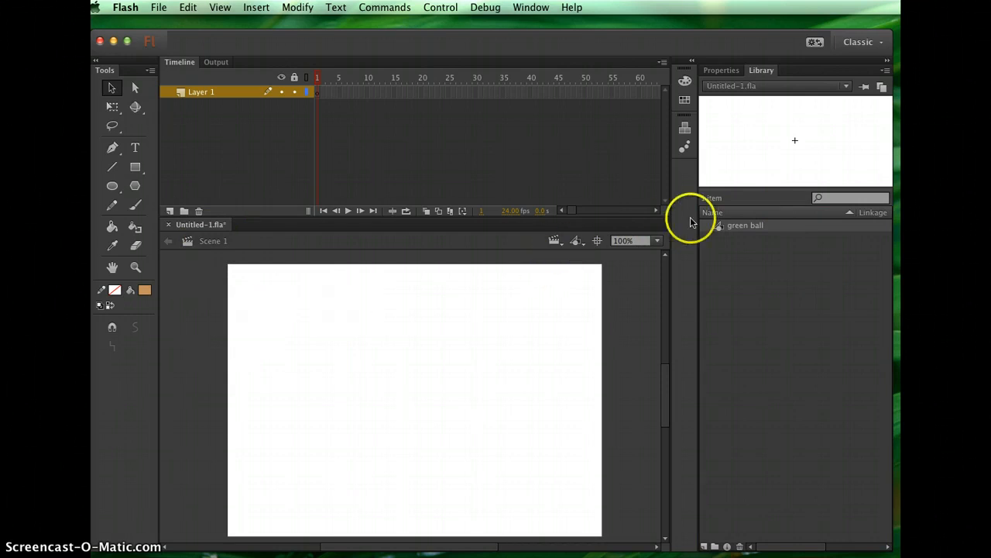
pyautogui.doubleClick(716, 227)
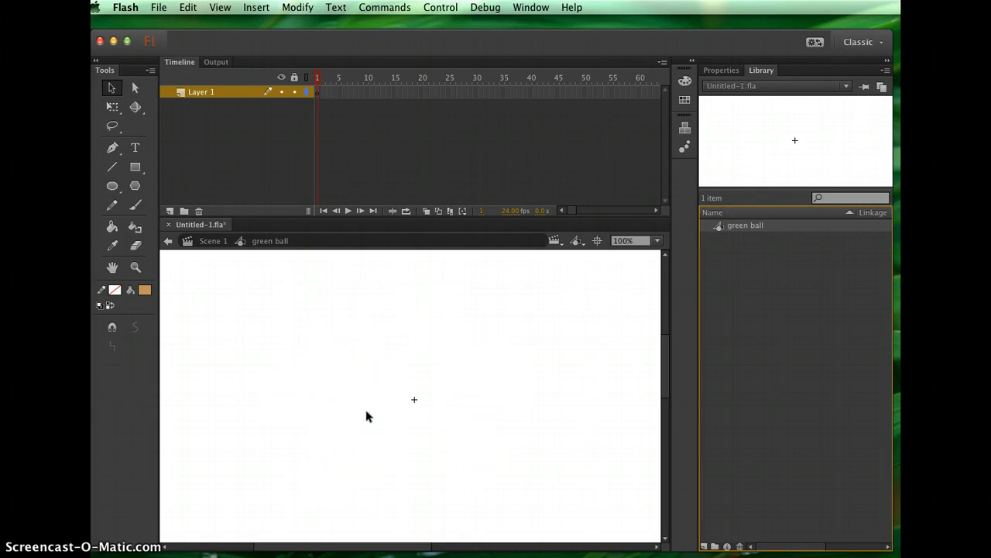
pyautogui.click(133, 291)
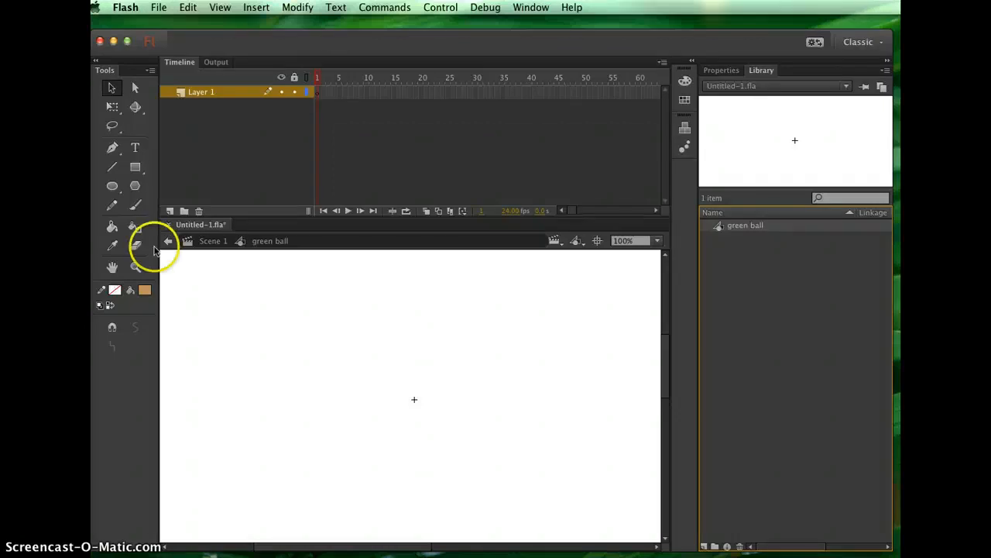
pyautogui.click(115, 290)
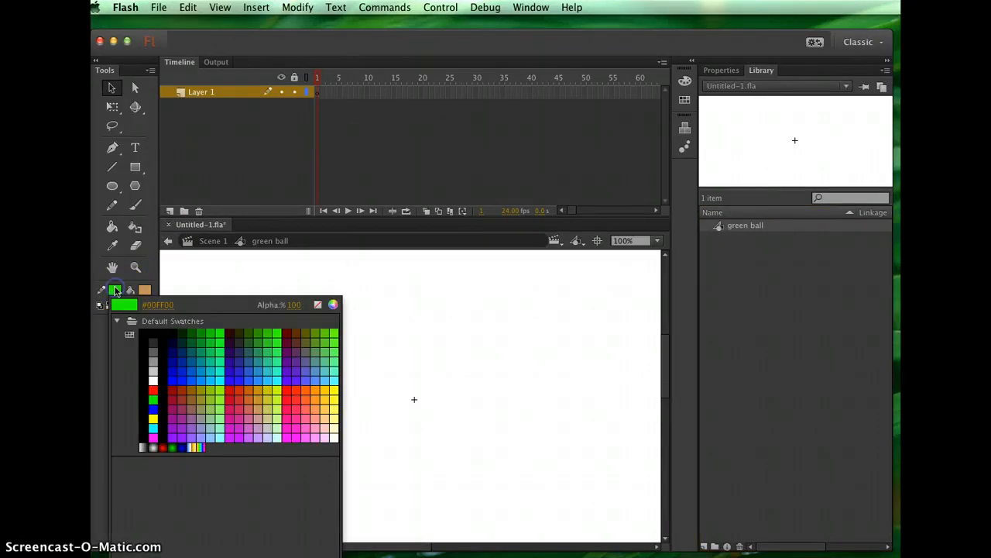
pyautogui.click(318, 305)
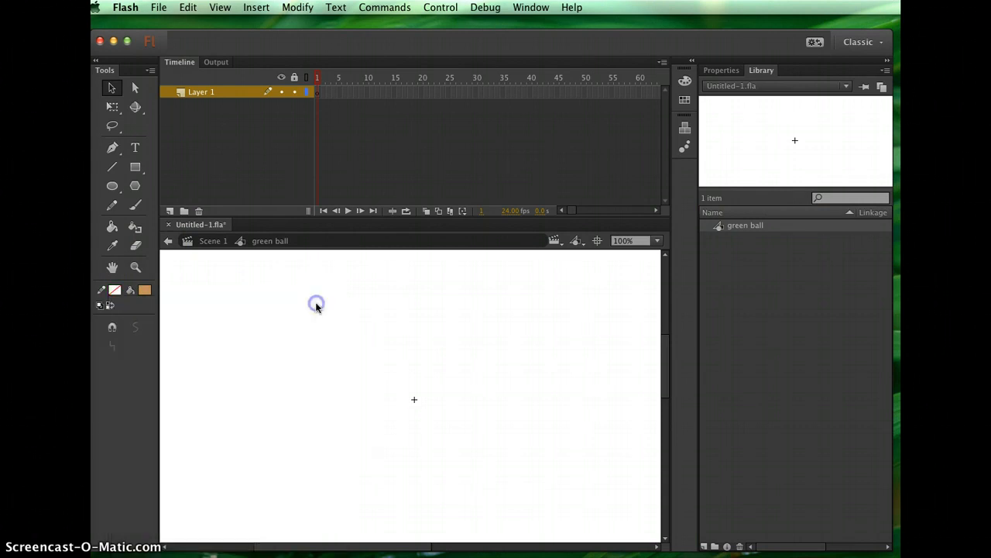
pyautogui.click(115, 290)
pyautogui.click(319, 305)
pyautogui.click(301, 317)
pyautogui.click(178, 323)
# - Draw a small green-filled circle without an outline over the symbol's centre cross using the Oval tool
pyautogui.click(145, 290)
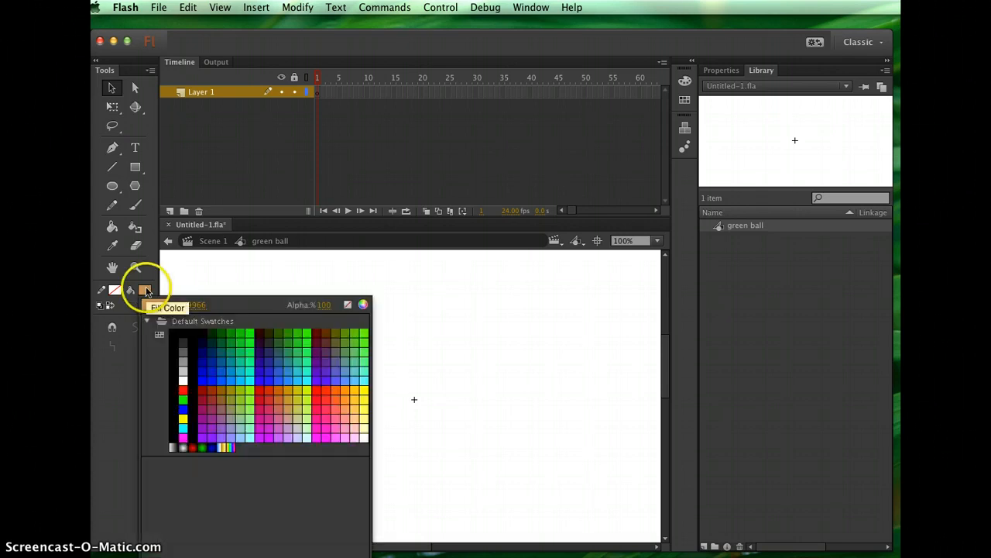
pyautogui.click(239, 332)
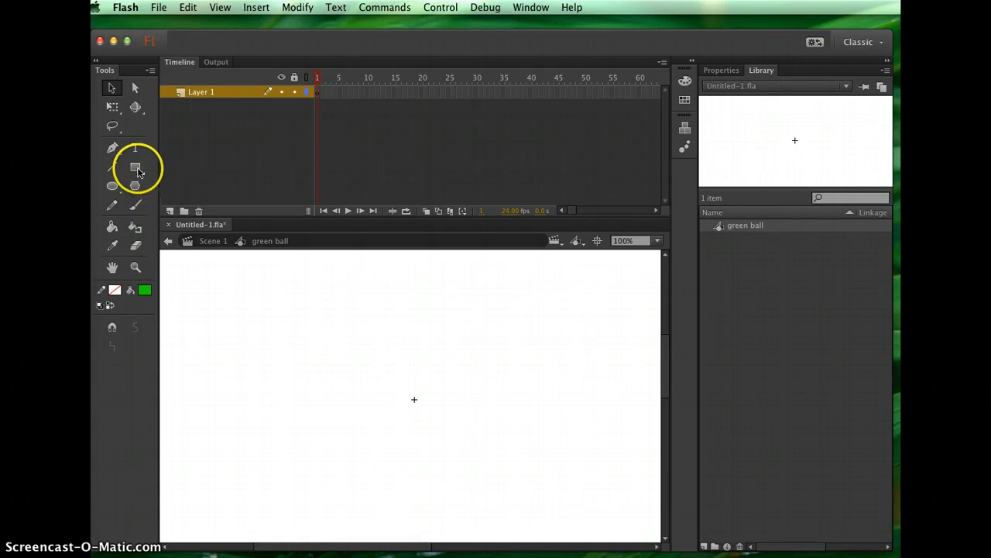
pyautogui.click(111, 187)
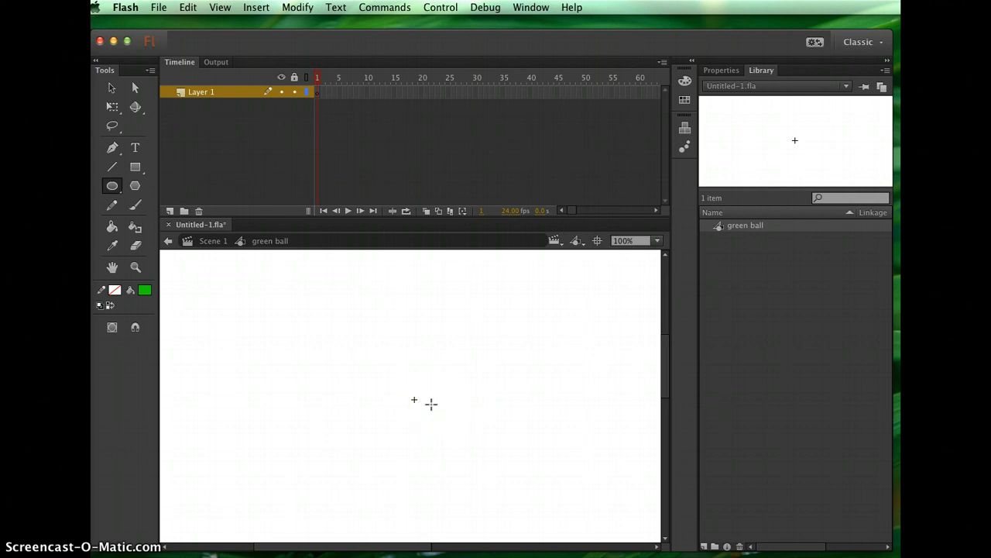
pyautogui.click(395, 377)
pyautogui.moveTo(395, 377); pyautogui.dragTo(450, 432)
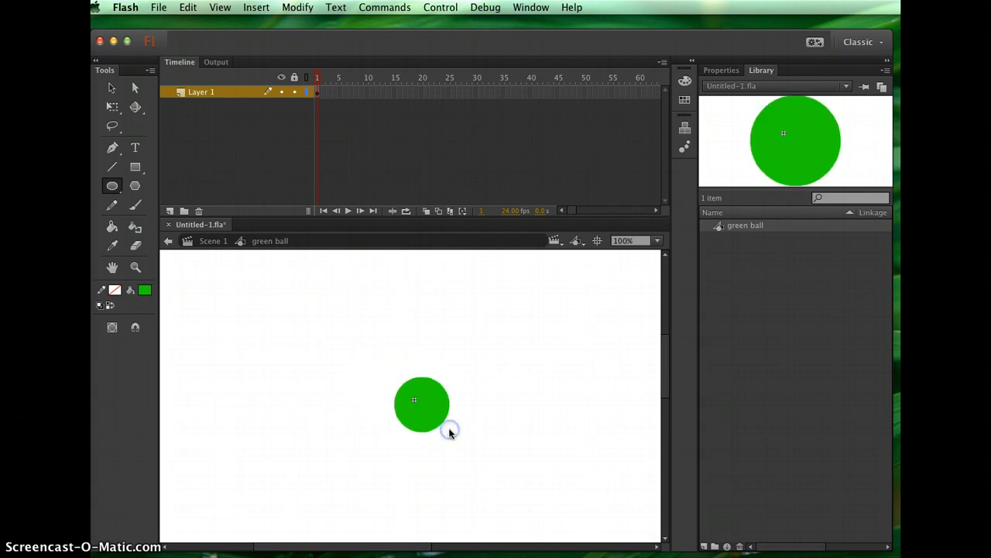
pyautogui.click(457, 393)
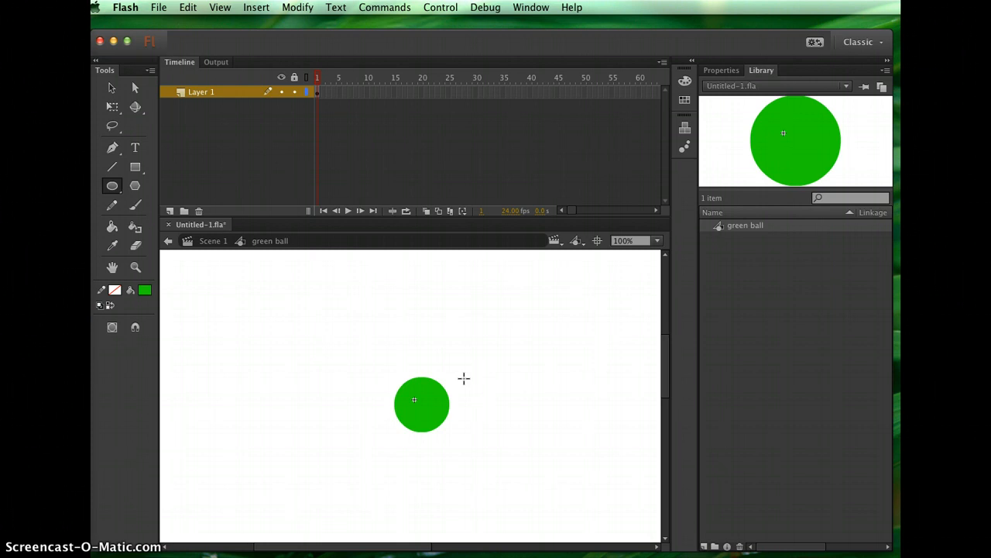
# - Select the green circle with the Selection tool
pyautogui.click(115, 87)
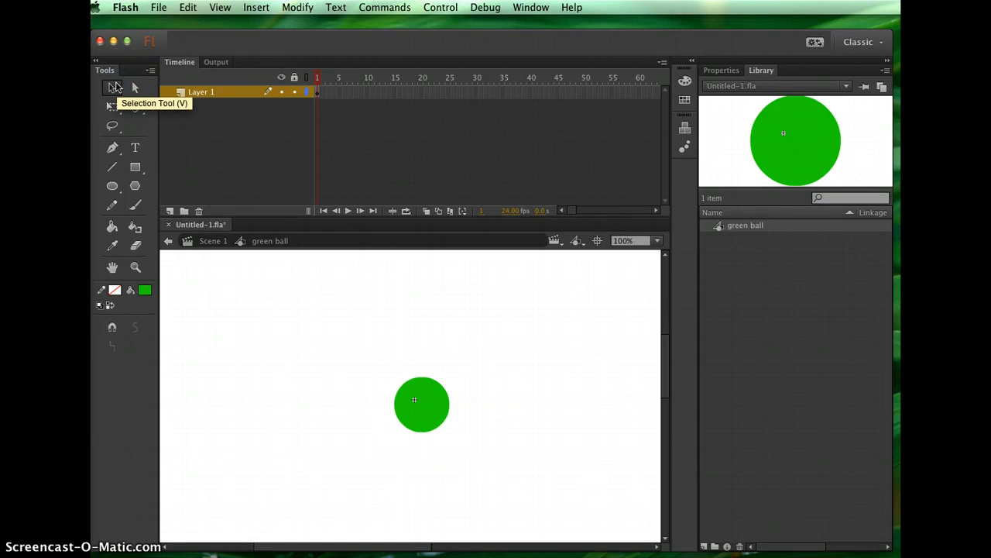
pyautogui.click(218, 279)
pyautogui.click(329, 469)
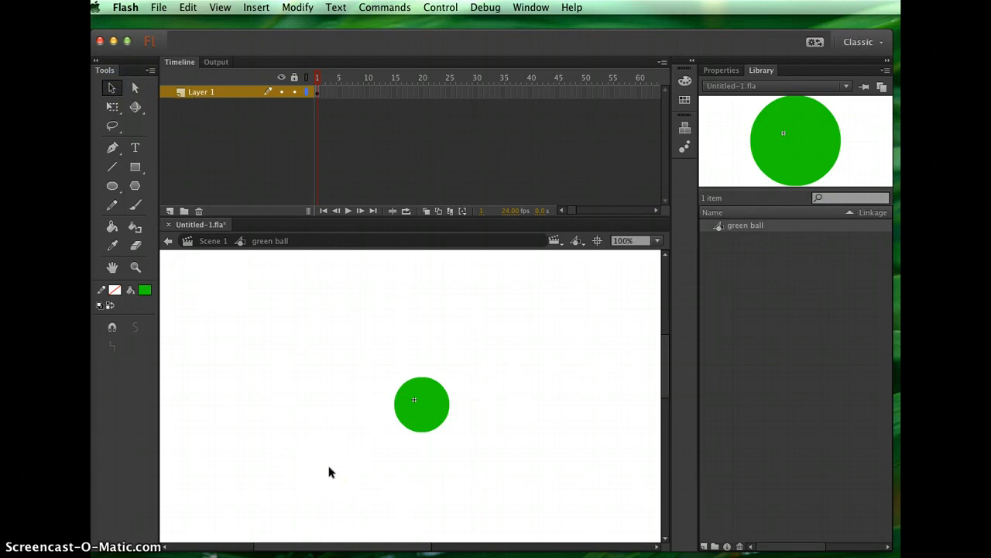
pyautogui.click(432, 418)
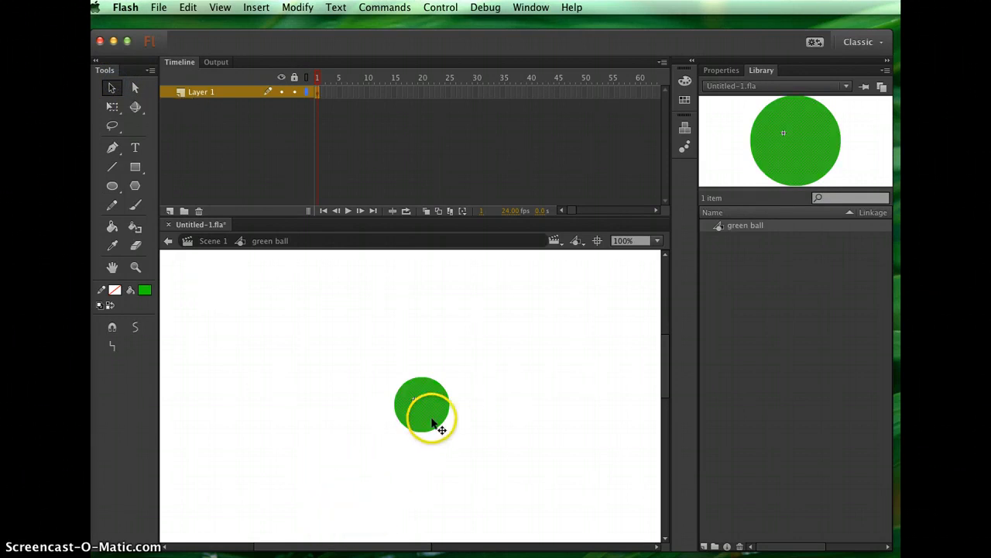
pyautogui.click(479, 366)
pyautogui.click(427, 410)
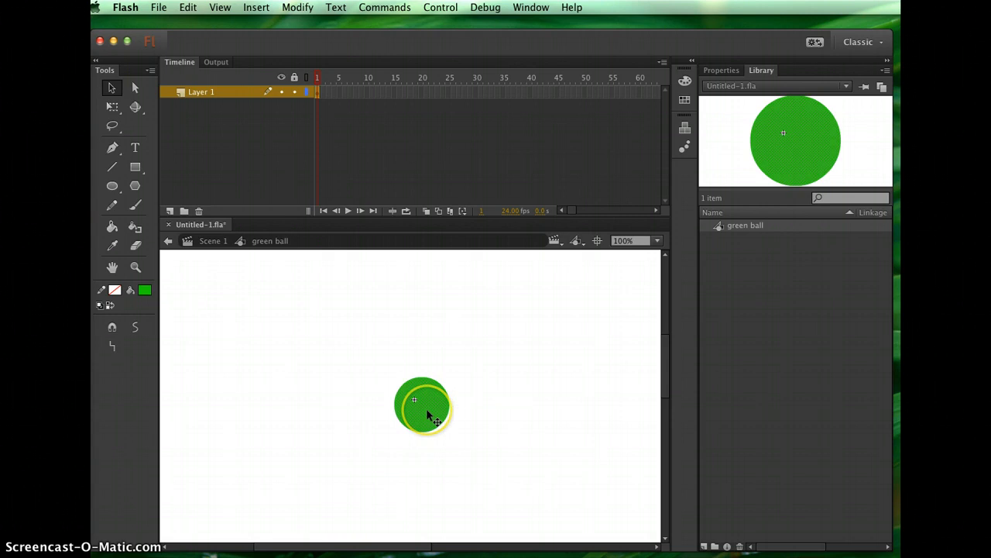
pyautogui.click(472, 364)
pyautogui.click(440, 407)
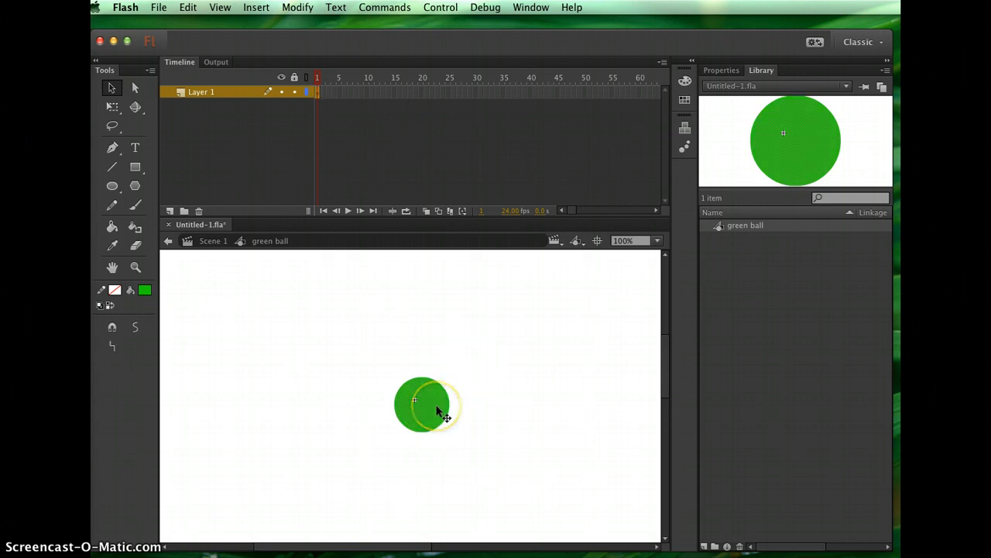
# - Move the green circle so that its middle lies over the symbol's centre cross
pyautogui.press('super+equal')
pyautogui.press('super+equal')
pyautogui.press('super+equal')
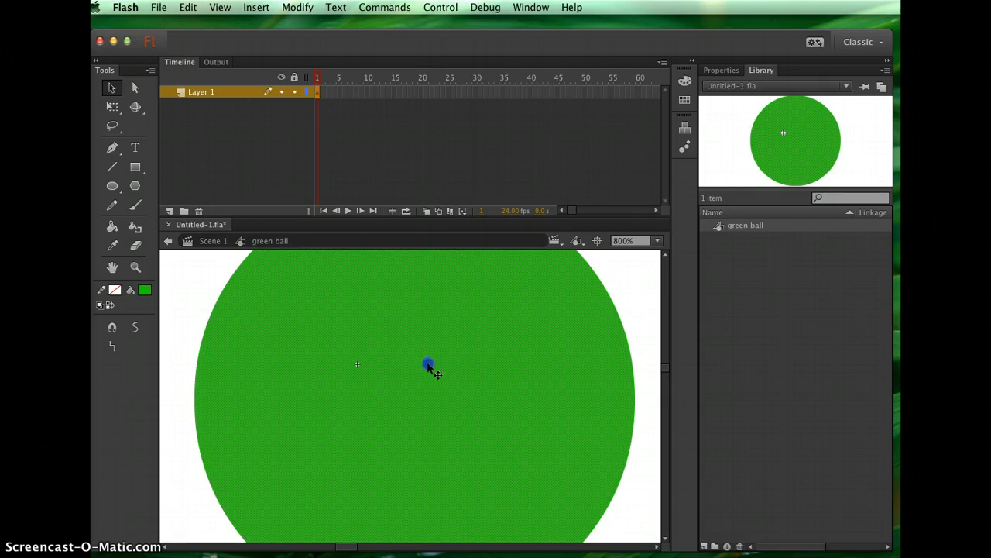
pyautogui.moveTo(443, 380); pyautogui.dragTo(255, 314)
pyautogui.press('super+minus')
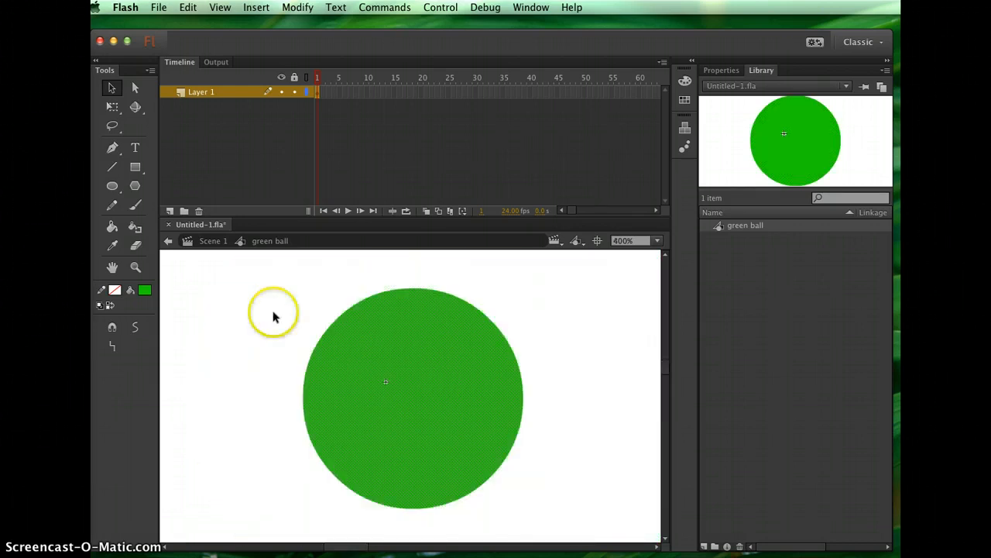
pyautogui.press('super+minus')
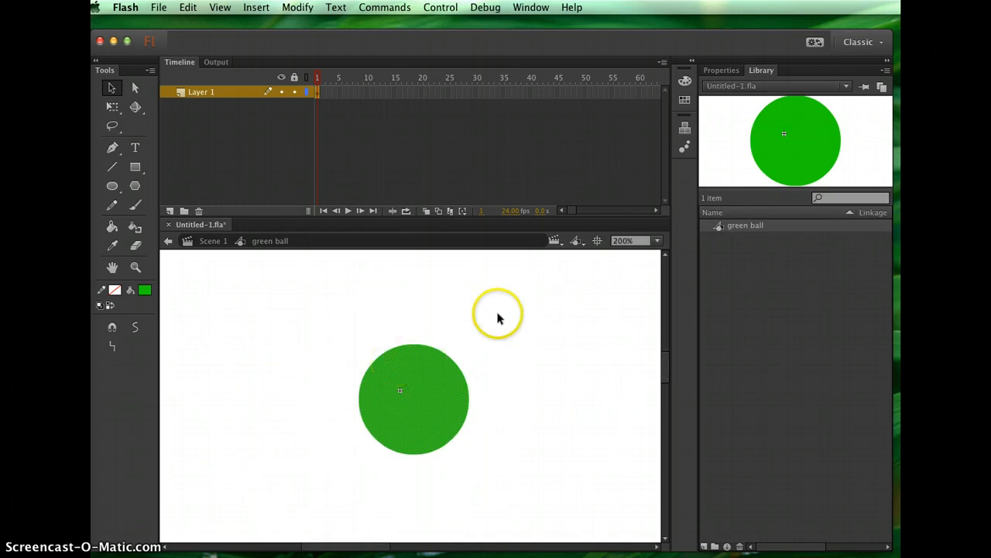
pyautogui.moveTo(430, 401)
pyautogui.mouseDown()
pyautogui.moveTo(407, 392)
pyautogui.moveTo(416, 387)
pyautogui.mouseUp()
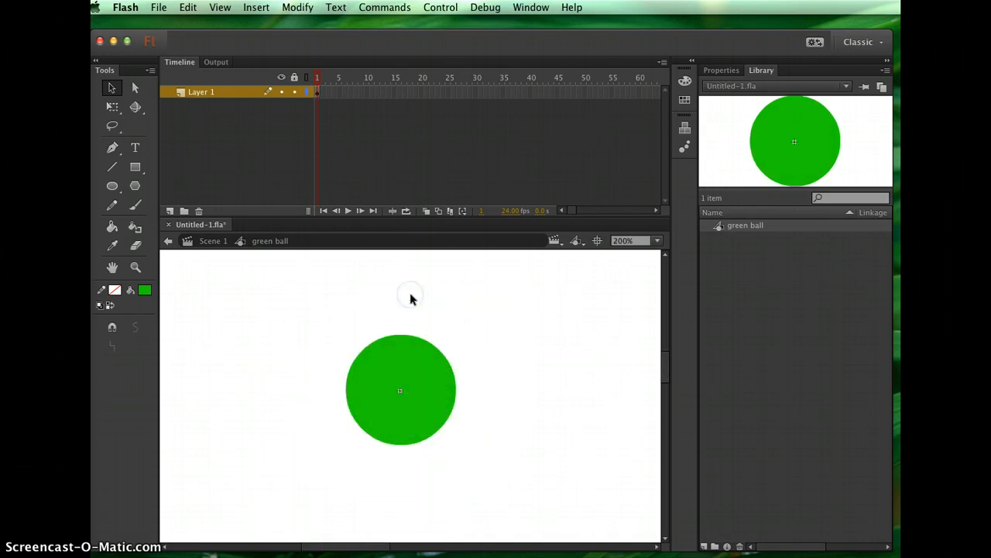
pyautogui.click(562, 402)
pyautogui.press('super+z')
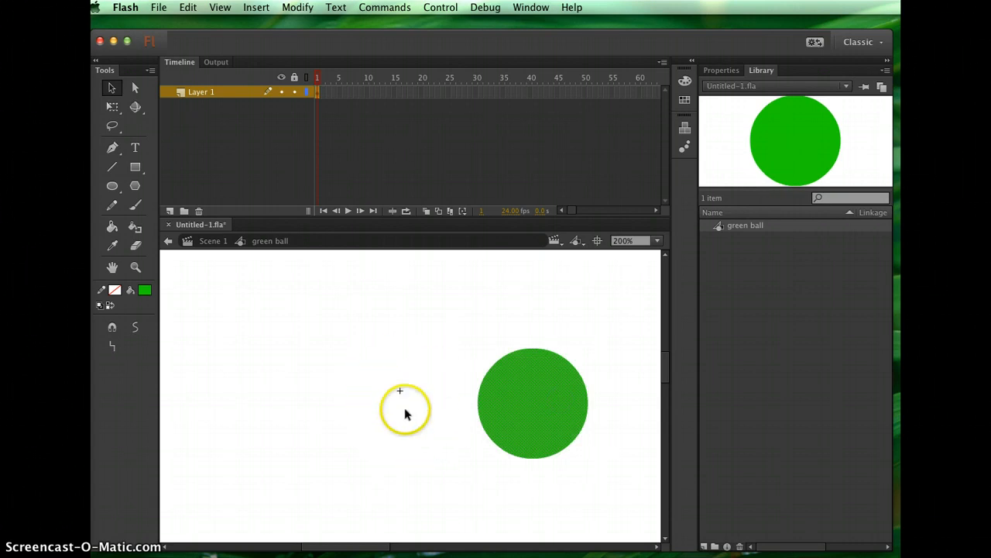
pyautogui.moveTo(523, 398); pyautogui.dragTo(390, 380)
pyautogui.click(288, 357)
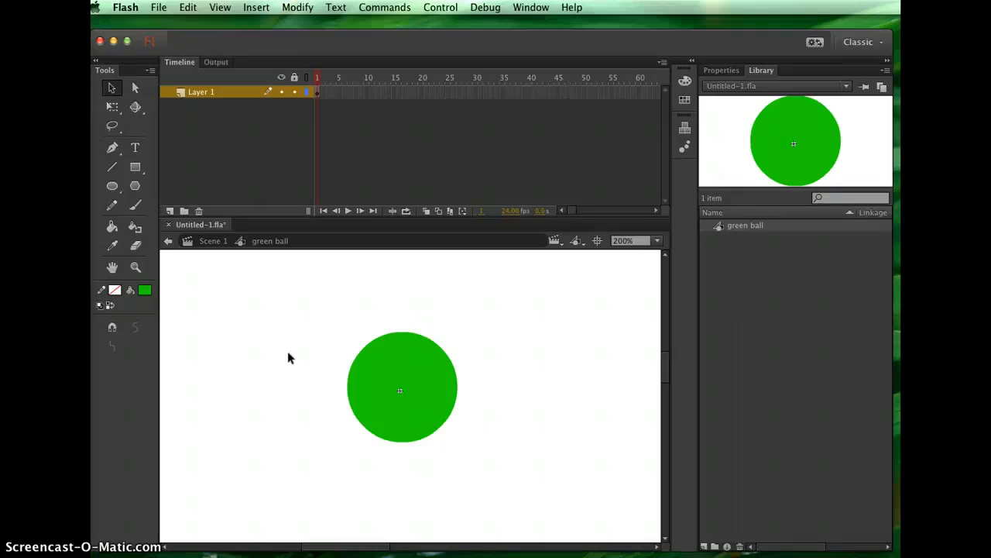
# - Return to Scene 1 and reduce the height of the timeline area to give the stage more room
pyautogui.click(214, 242)
pyautogui.click(310, 403)
pyautogui.click(299, 373)
pyautogui.click(209, 241)
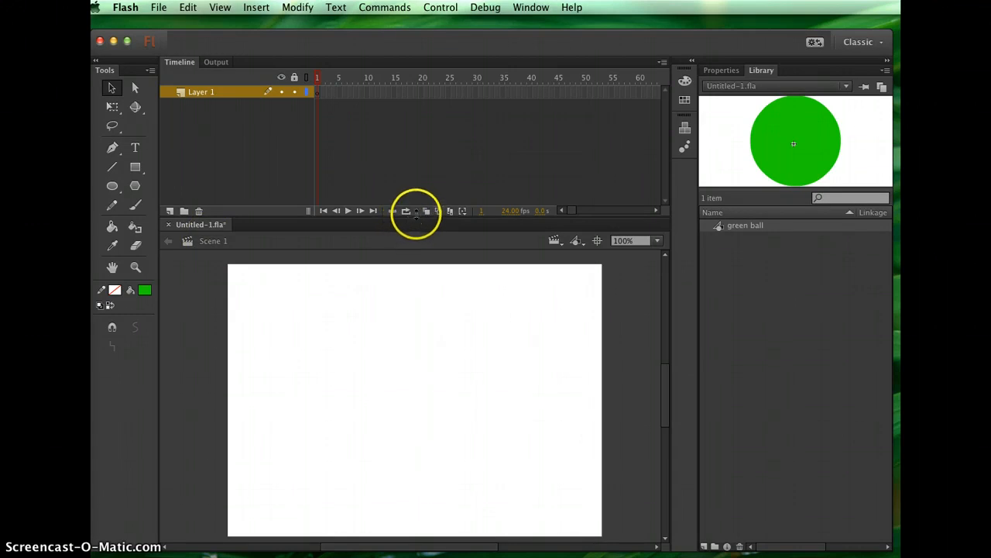
pyautogui.moveTo(417, 218)
pyautogui.mouseDown()
pyautogui.moveTo(417, 126)
pyautogui.moveTo(415, 164)
pyautogui.moveTo(426, 175)
pyautogui.moveTo(417, 138)
pyautogui.mouseUp()
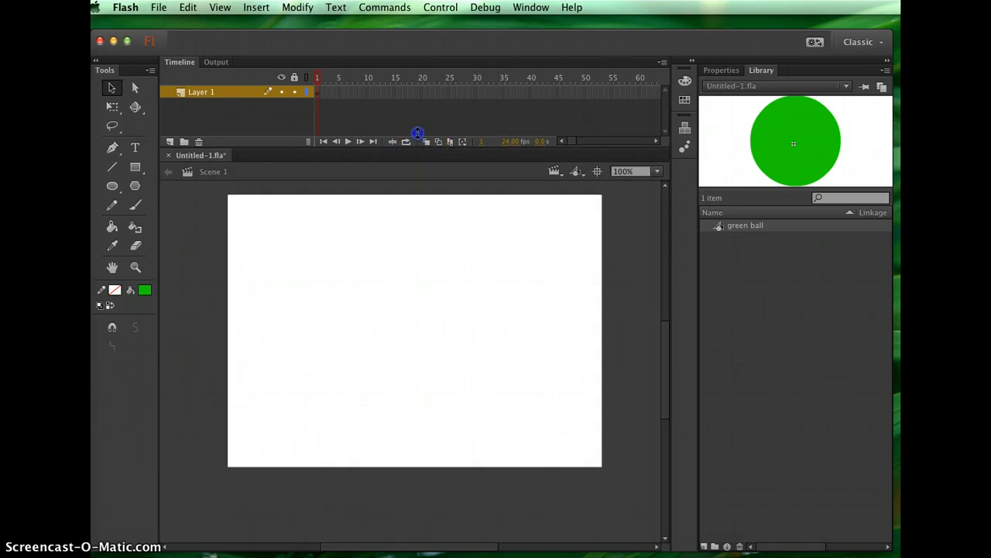
pyautogui.click(346, 289)
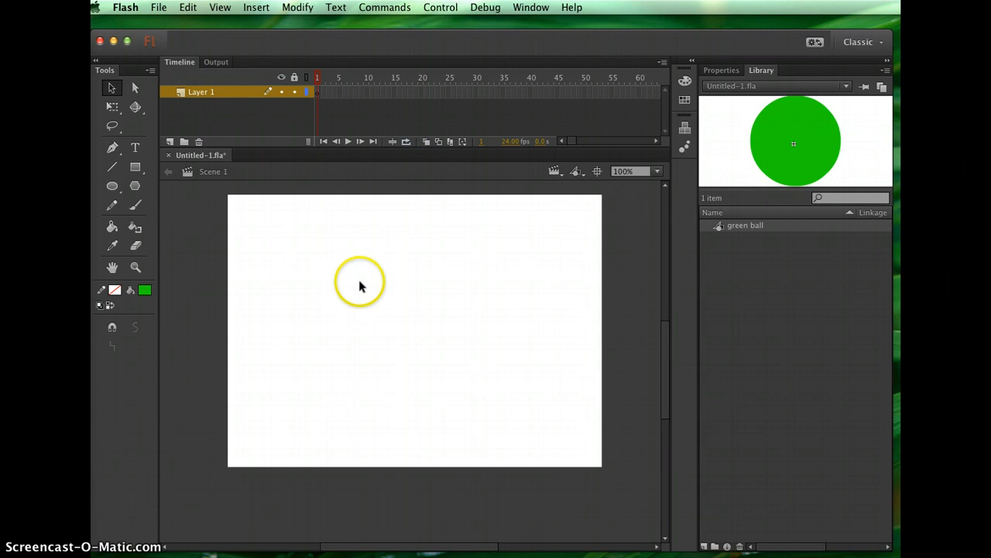
pyautogui.click(526, 360)
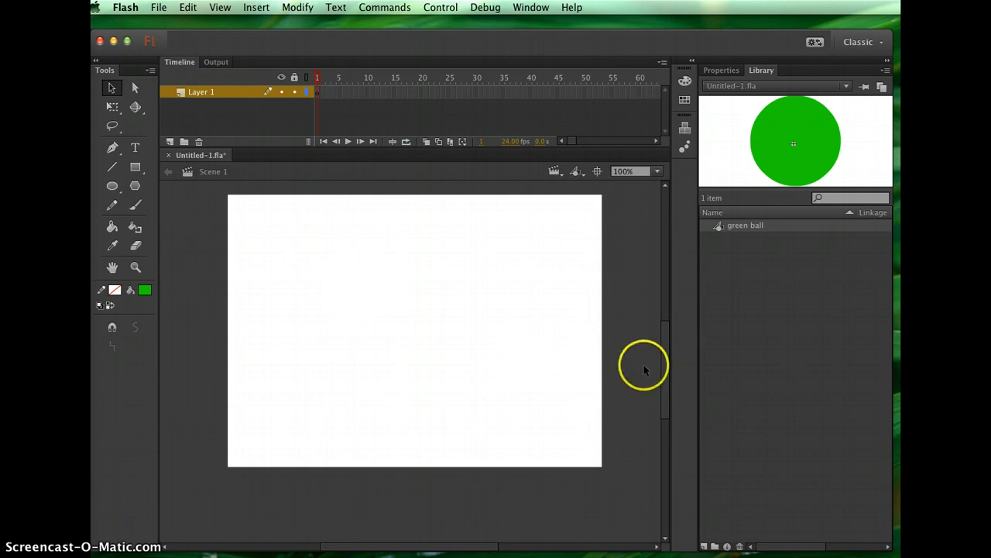
pyautogui.click(348, 404)
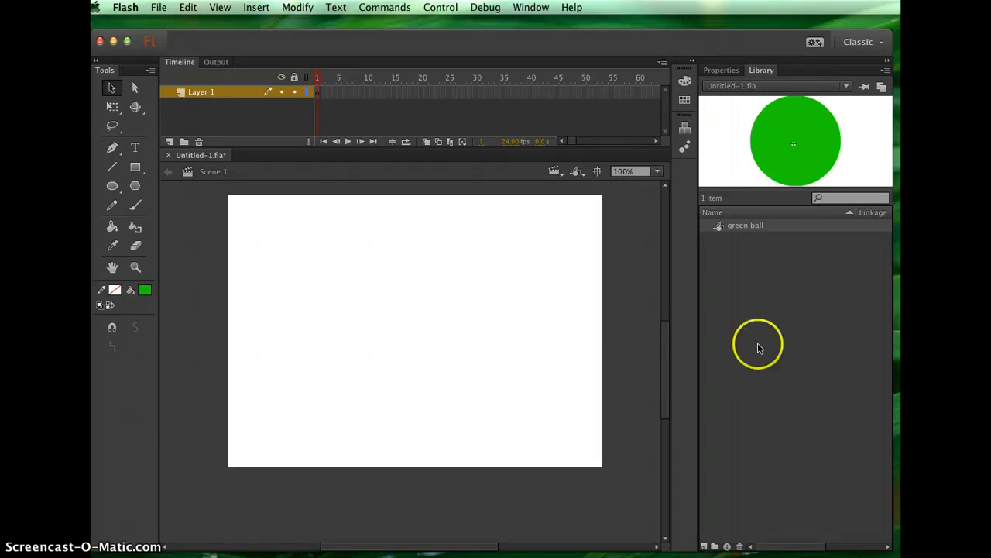
# - Place an instance of the green ball symbol from the library near the lower-left corner of the stage
pyautogui.click(721, 227)
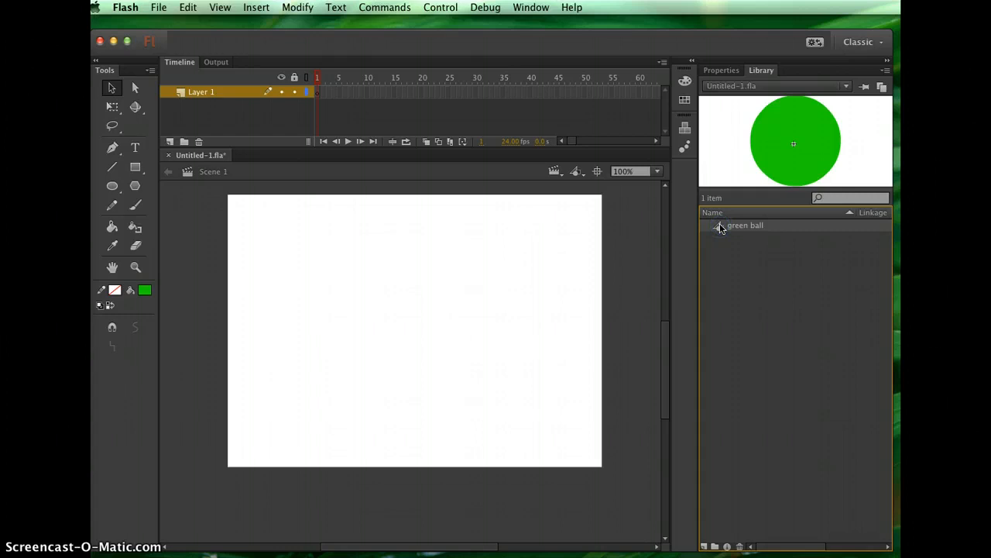
pyautogui.click(739, 277)
pyautogui.click(720, 226)
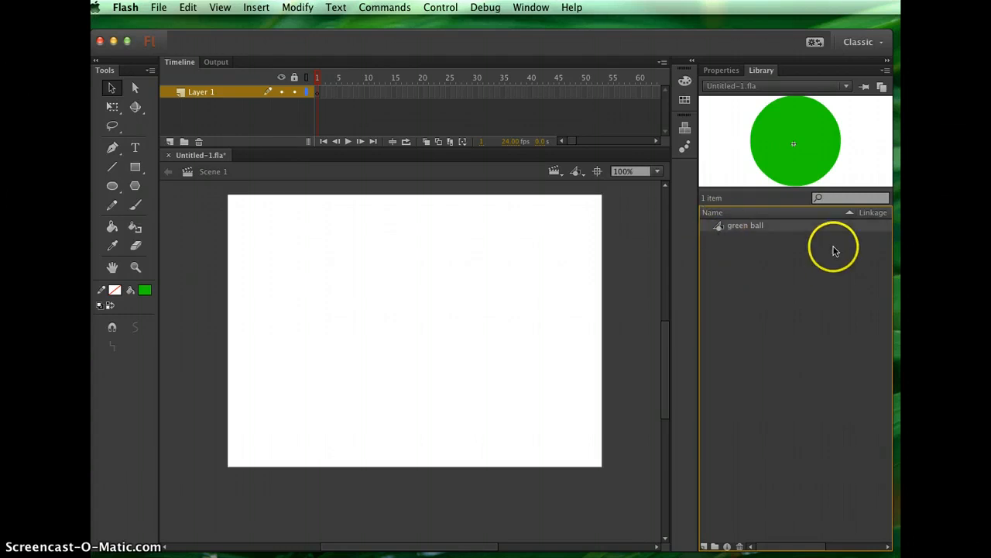
pyautogui.click(721, 228)
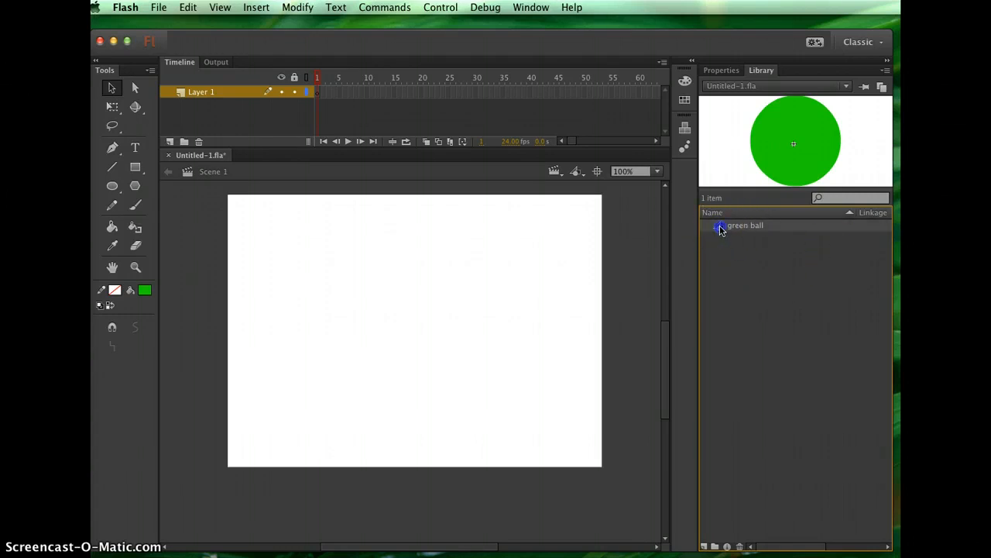
pyautogui.moveTo(720, 228); pyautogui.dragTo(280, 424)
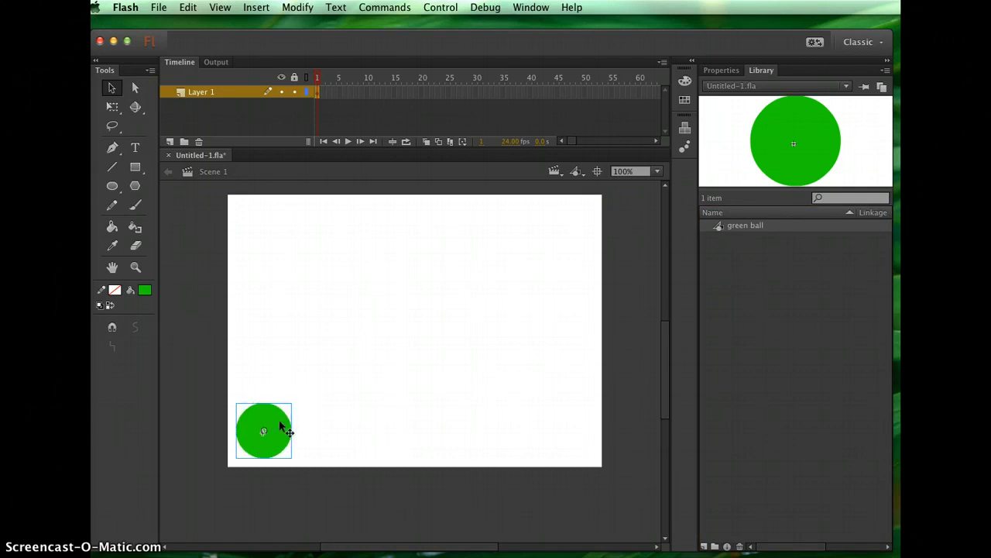
# - Undo the placement of the green ball instance so the stage is empty again
pyautogui.click(339, 92)
pyautogui.press('F6')
pyautogui.click(320, 92)
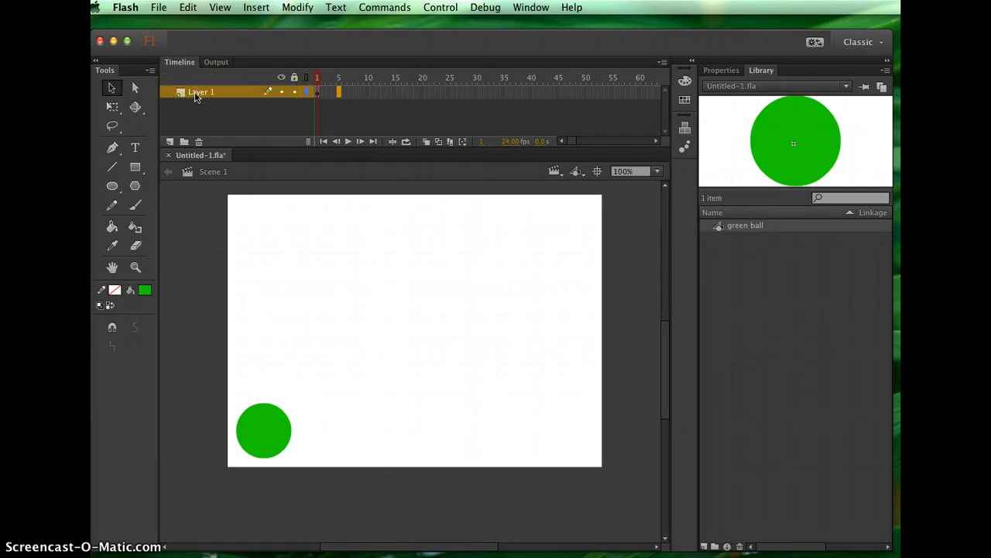
pyautogui.click(317, 92)
pyautogui.click(322, 110)
pyautogui.press('super+z')
pyautogui.press('super+z')
pyautogui.press('super+z')
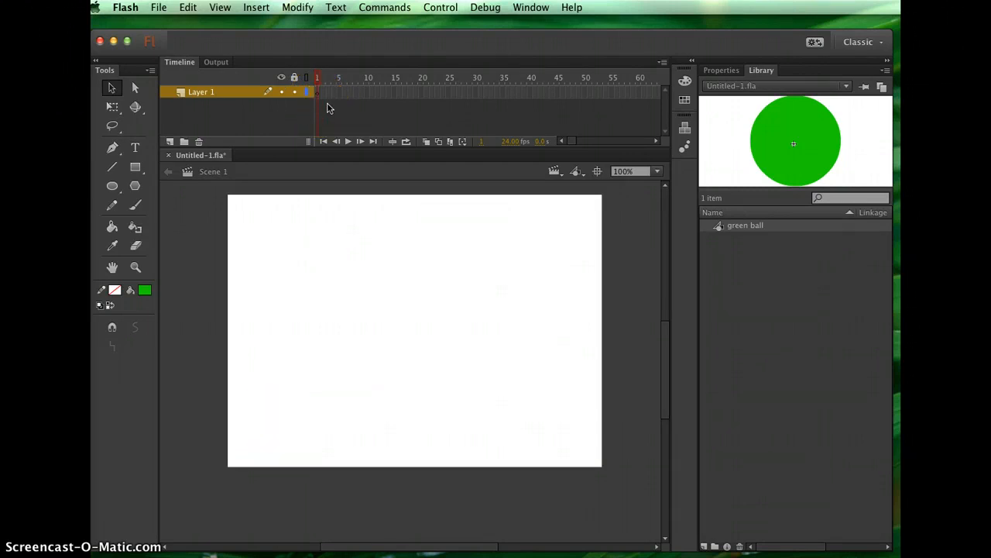
# - Place the green ball symbol in the stage's lower-left corner on frame 1 of Layer 1
pyautogui.click(348, 103)
pyautogui.click(331, 91)
pyautogui.click(320, 93)
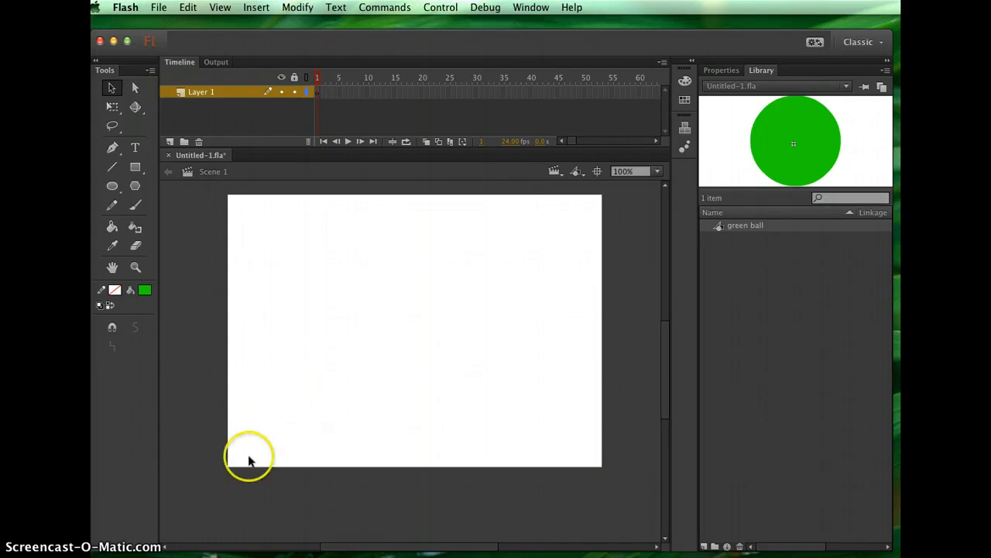
pyautogui.moveTo(718, 225); pyautogui.dragTo(260, 434)
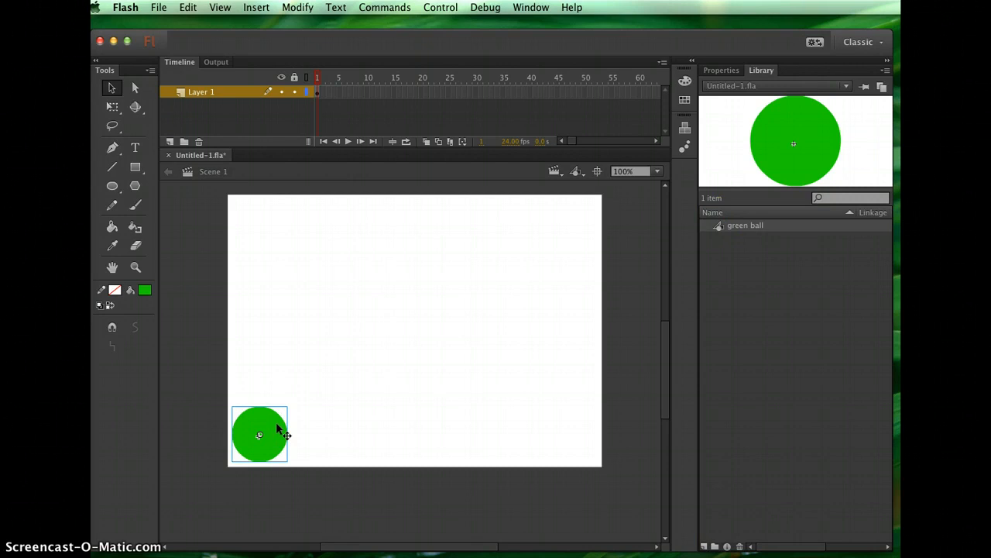
pyautogui.click(319, 95)
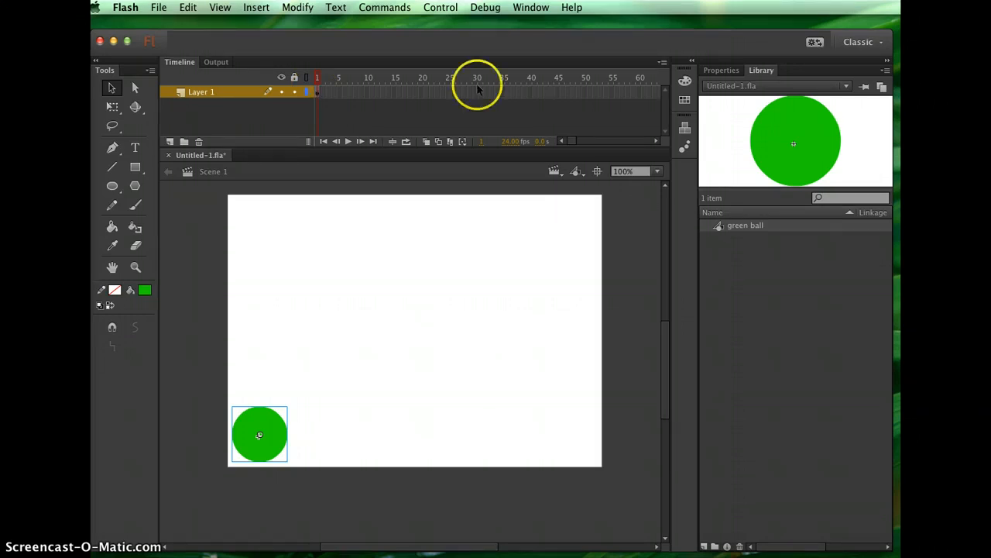
# - Insert a frame at frame 60 of Layer 1 to extend the green ball across the timeline
pyautogui.click(639, 93)
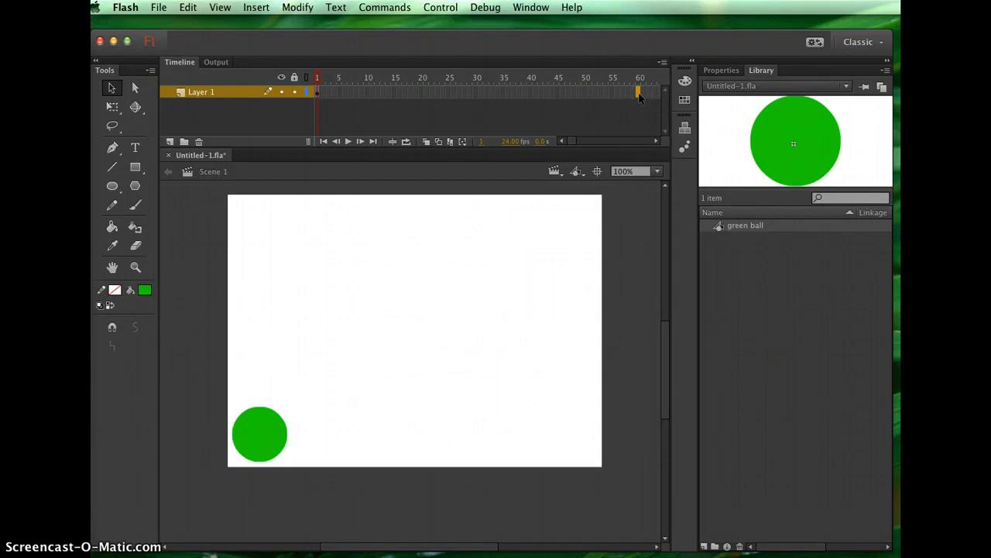
pyautogui.click(605, 94)
pyautogui.click(639, 92)
pyautogui.click(639, 93)
pyautogui.click(256, 7)
pyautogui.moveTo(278, 92)
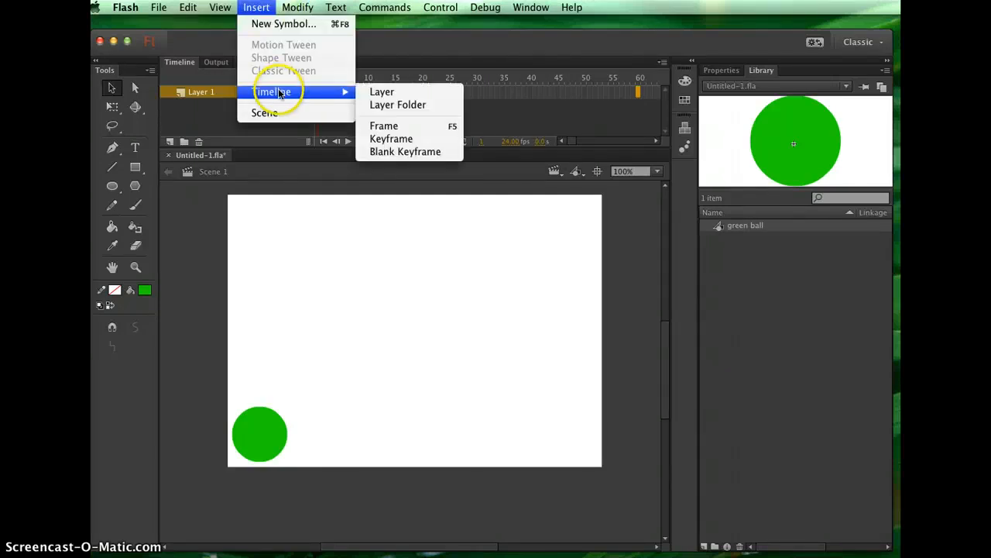
pyautogui.click(384, 126)
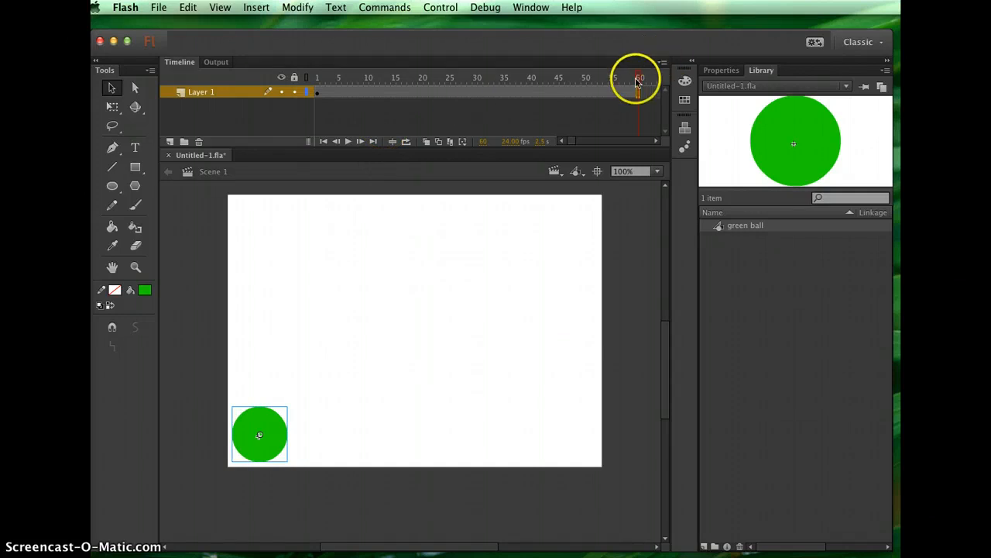
# - Scrub the playhead from frame 60 back to frame 1 to check the ball across the extended span
pyautogui.moveTo(638, 81); pyautogui.dragTo(298, 70)
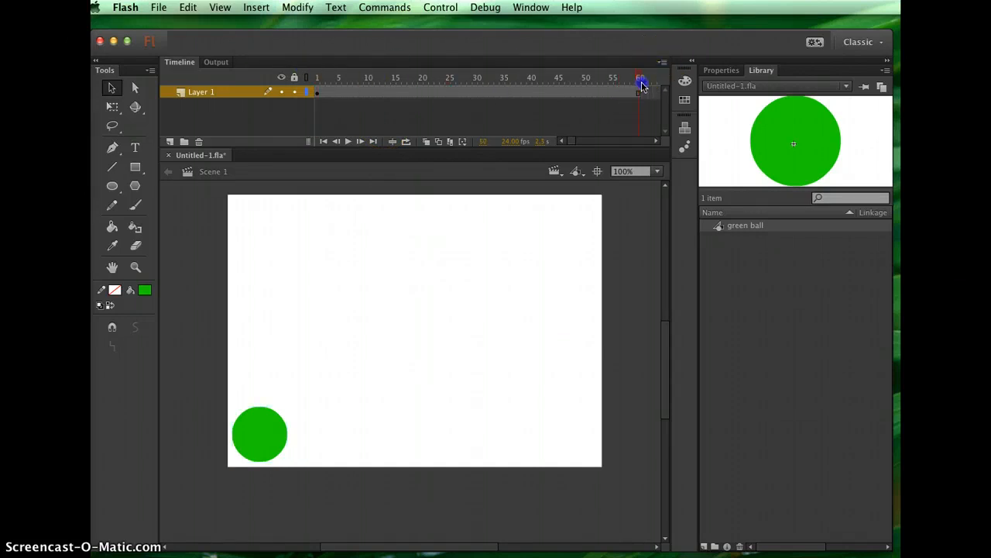
pyautogui.click(350, 93)
pyautogui.moveTo(350, 93); pyautogui.dragTo(315, 133)
pyautogui.click(324, 83)
pyautogui.click(389, 87)
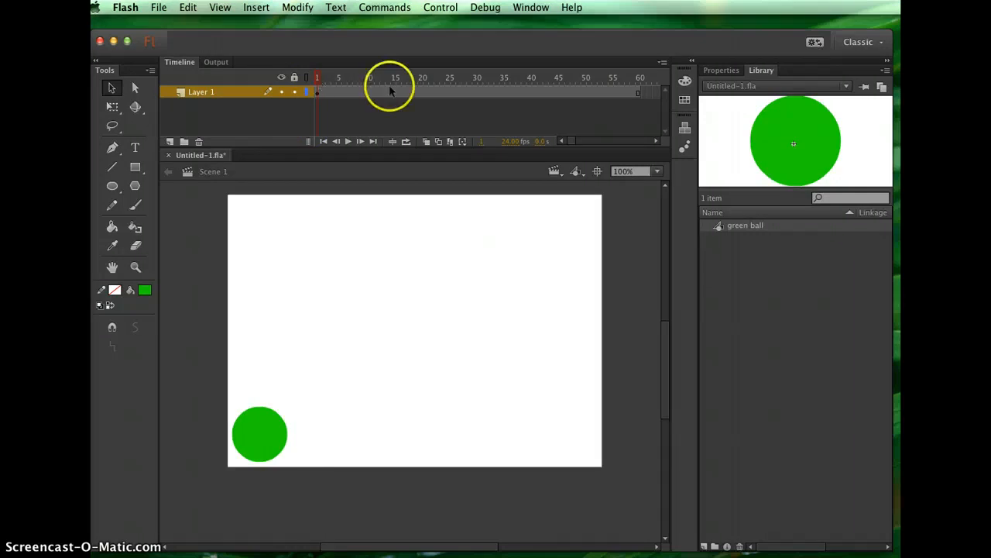
# - Create a motion tween on Layer 1's frame span, starting from frame 25
pyautogui.click(451, 92)
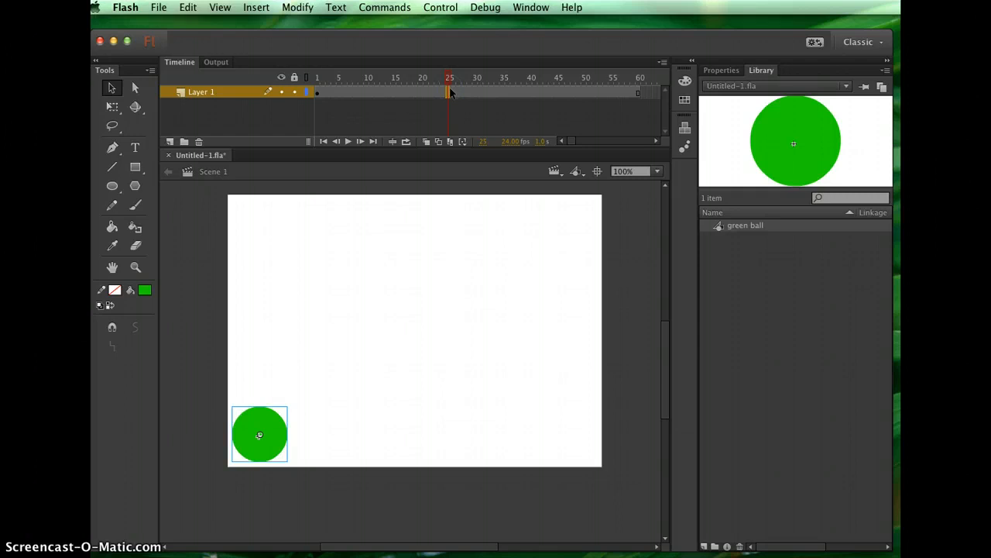
pyautogui.click(449, 84)
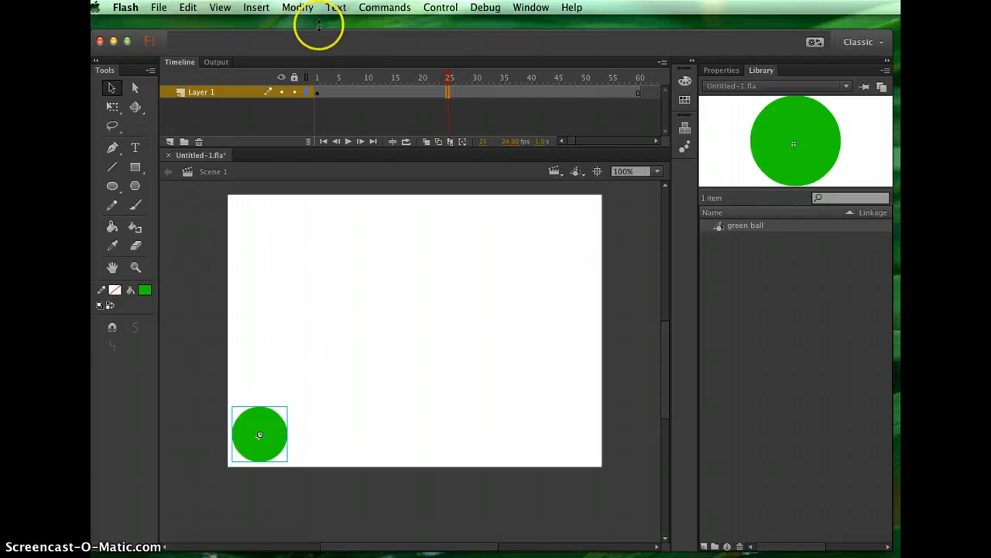
pyautogui.click(256, 7)
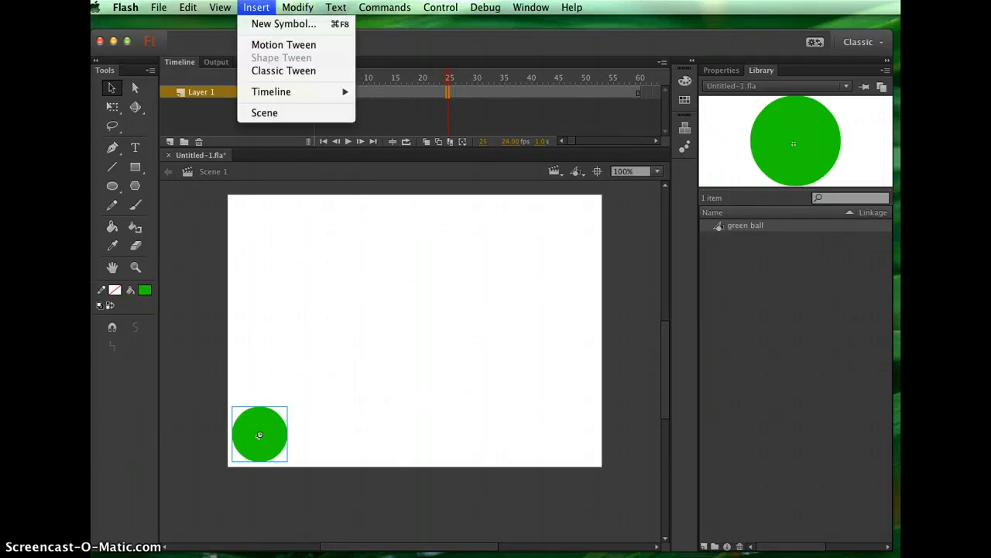
pyautogui.click(270, 45)
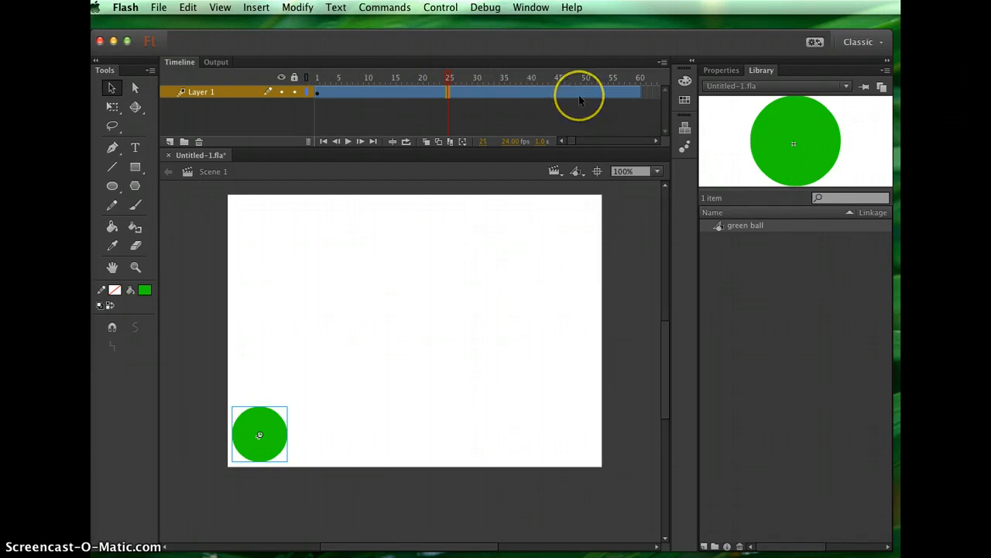
# - At frame 60, move the green ball to the upper-right corner of the stage with the Selection tool
pyautogui.moveTo(449, 77); pyautogui.dragTo(344, 77)
pyautogui.click(486, 92)
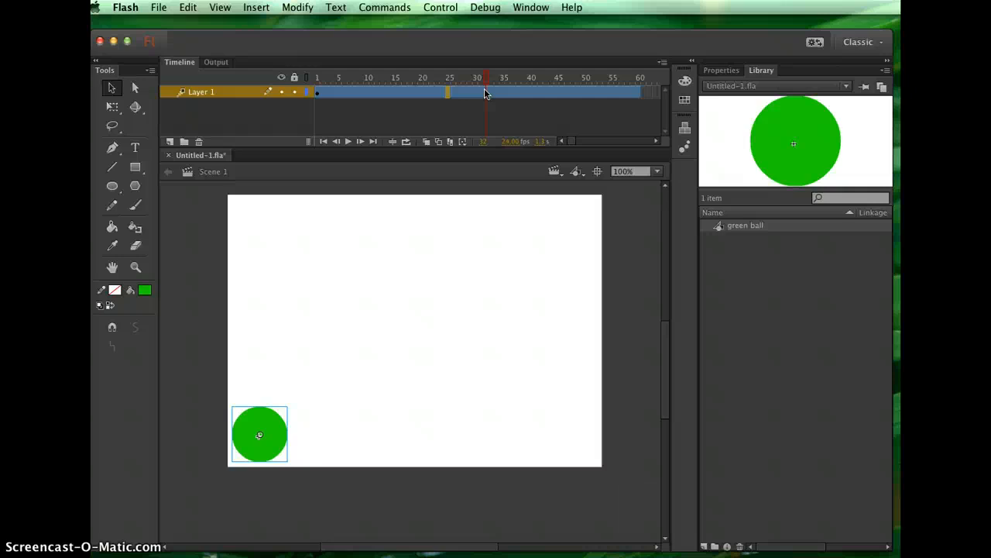
pyautogui.click(318, 94)
pyautogui.click(637, 91)
pyautogui.click(134, 147)
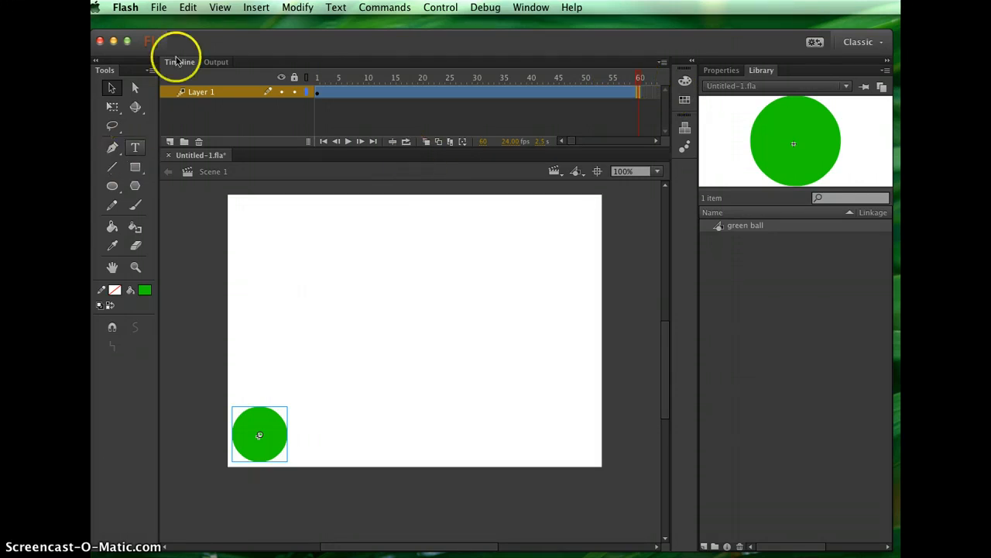
pyautogui.click(112, 88)
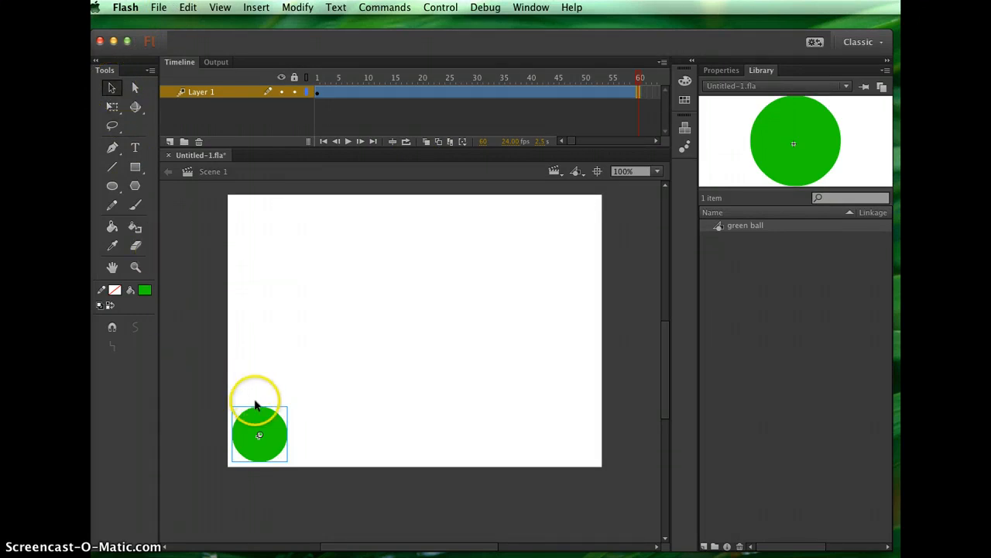
pyautogui.moveTo(267, 422); pyautogui.dragTo(571, 227)
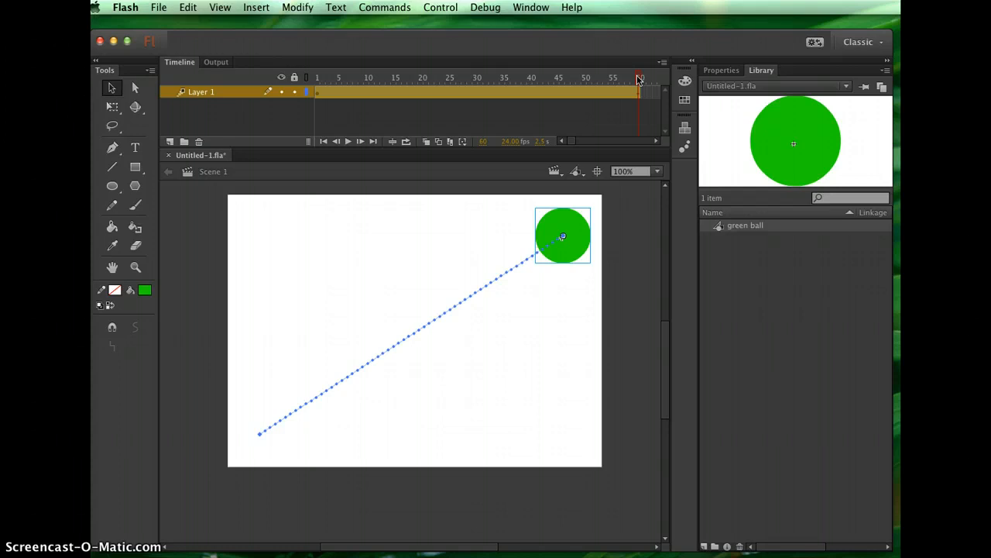
# - Scrub the playhead between frames 52 and 60 to check the green ball's tweened motion and its end keyframe
pyautogui.click(534, 122)
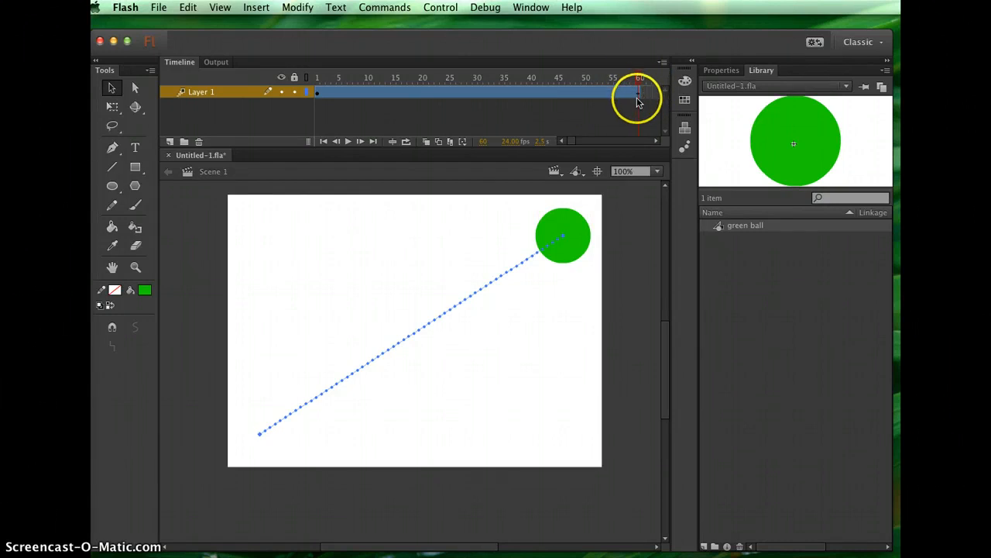
pyautogui.click(595, 79)
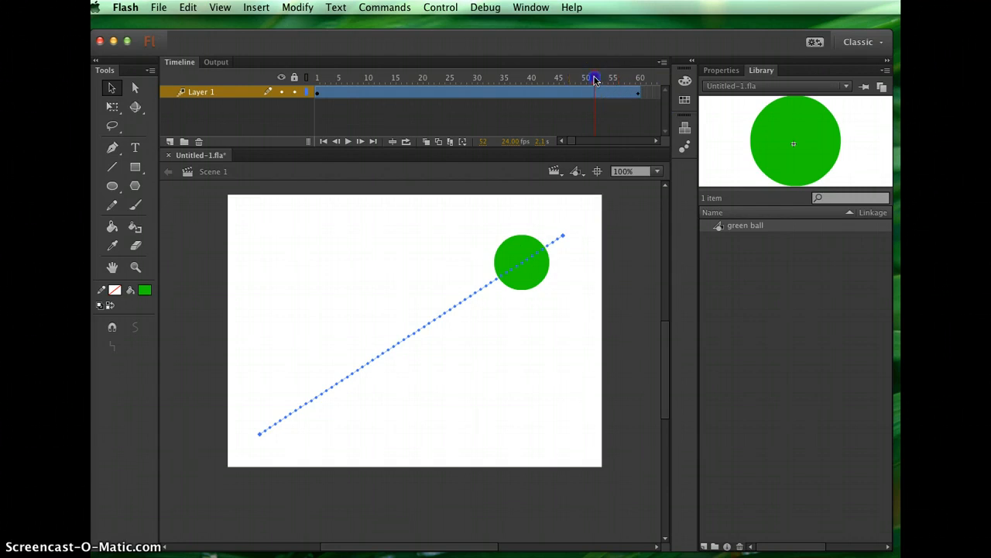
pyautogui.moveTo(595, 78); pyautogui.dragTo(641, 77)
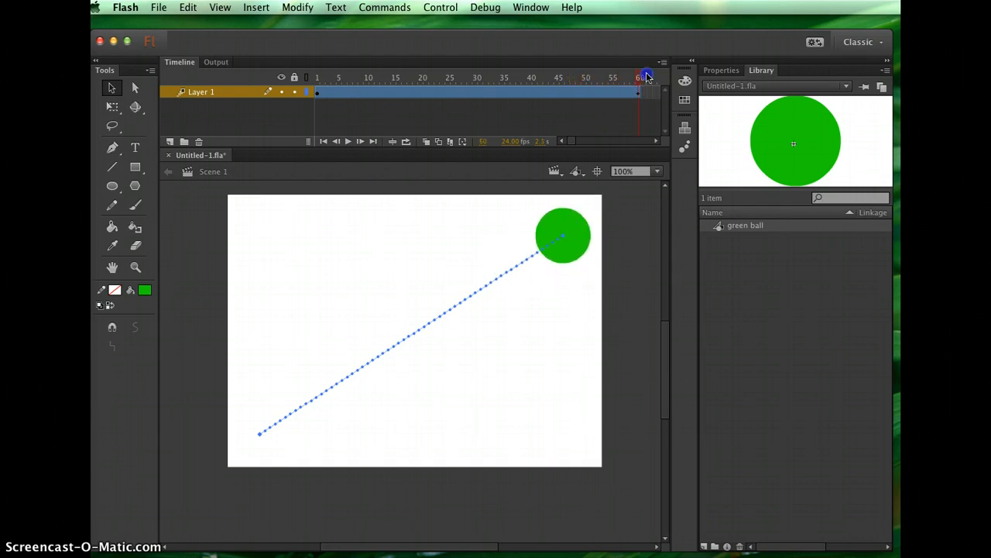
pyautogui.click(637, 95)
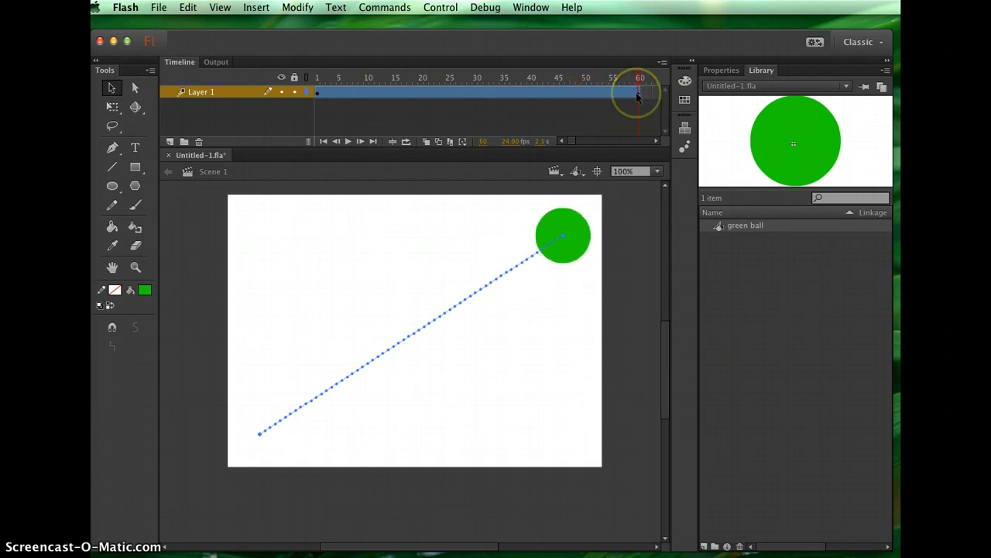
pyautogui.click(639, 78)
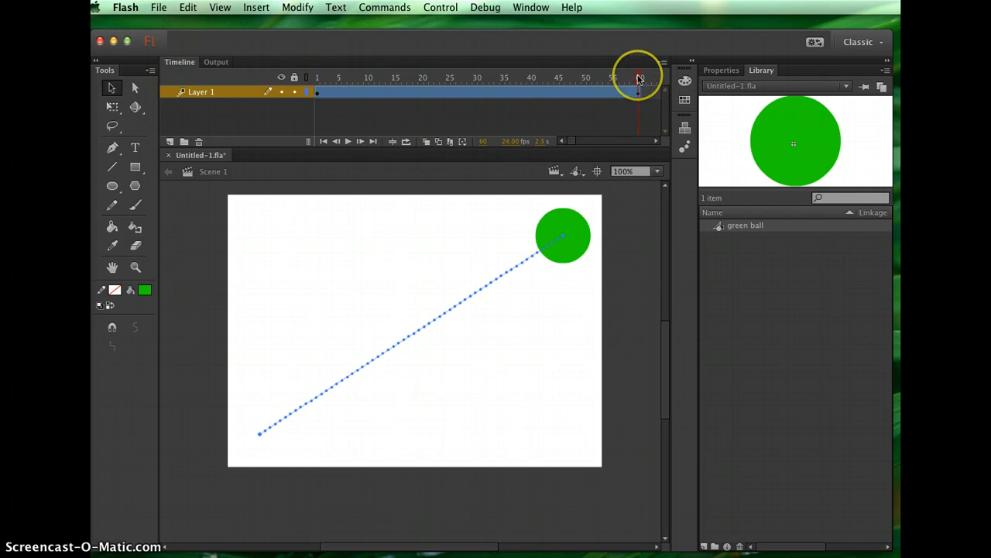
pyautogui.moveTo(639, 78)
pyautogui.mouseDown()
pyautogui.moveTo(302, 104)
pyautogui.moveTo(328, 73)
pyautogui.moveTo(408, 64)
pyautogui.moveTo(554, 58)
pyautogui.moveTo(639, 69)
pyautogui.moveTo(490, 92)
pyautogui.moveTo(307, 93)
pyautogui.moveTo(643, 70)
pyautogui.mouseUp()
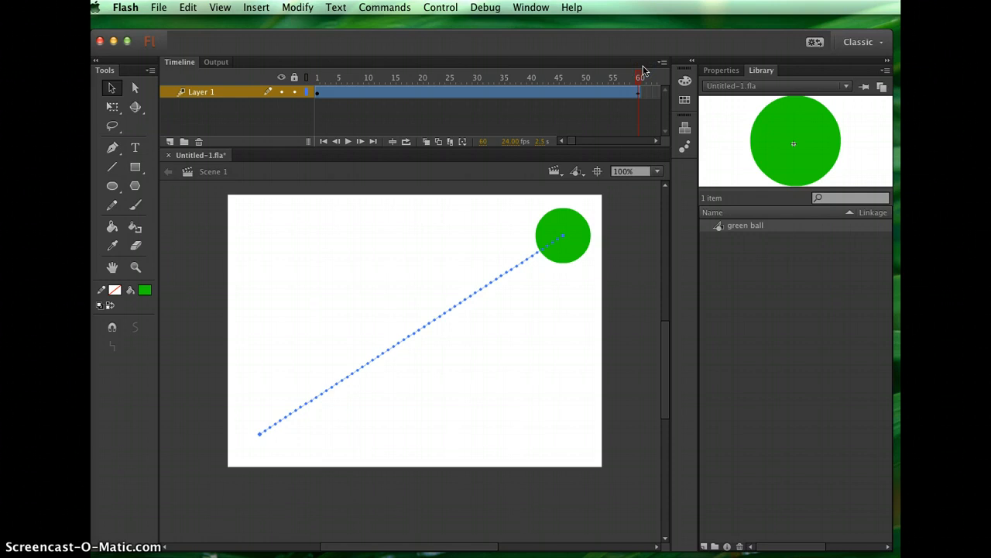
pyautogui.click(555, 58)
pyautogui.click(531, 45)
# - Start saving the document under a new file name made of the author's full name followed by "_motiontween"
pyautogui.click(158, 7)
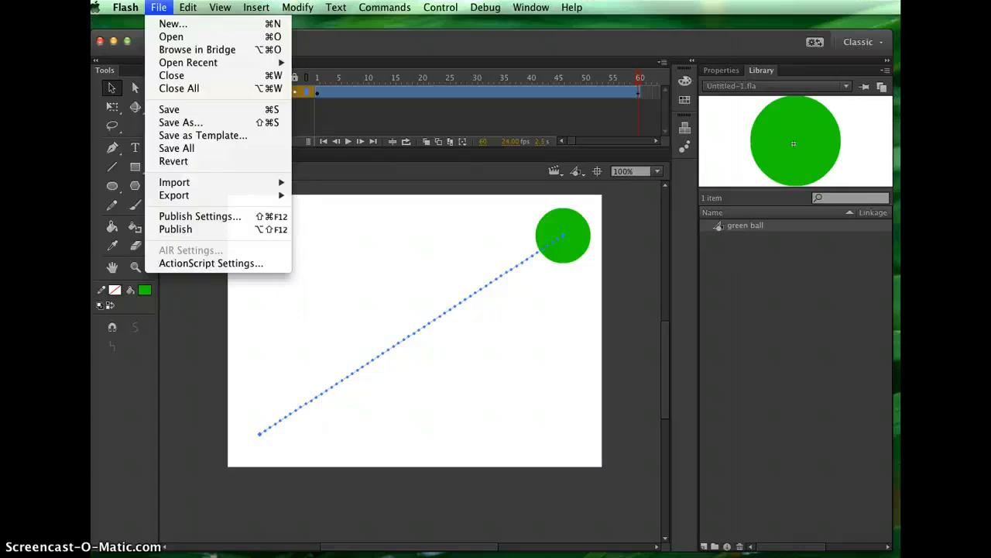
pyautogui.click(182, 124)
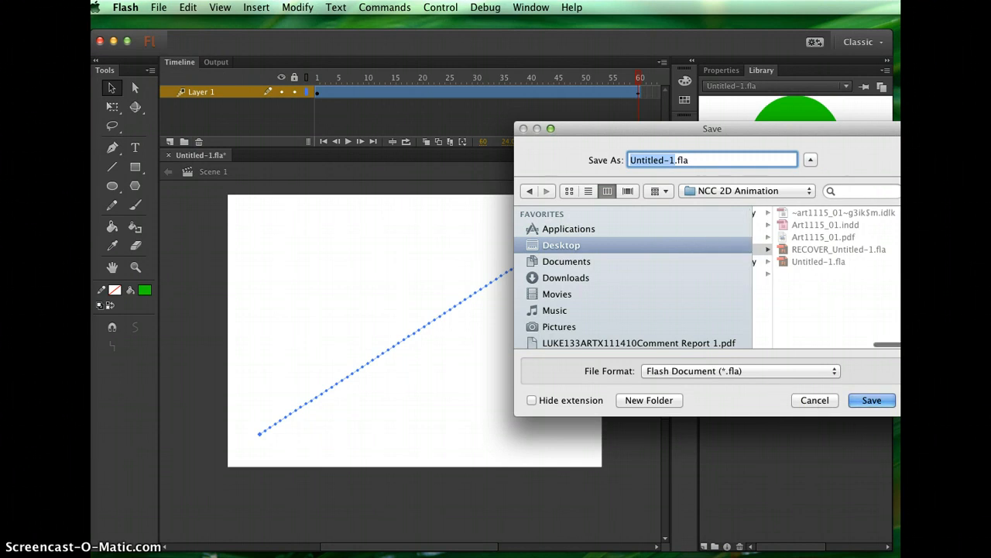
pyautogui.moveTo(605, 131); pyautogui.dragTo(310, 200)
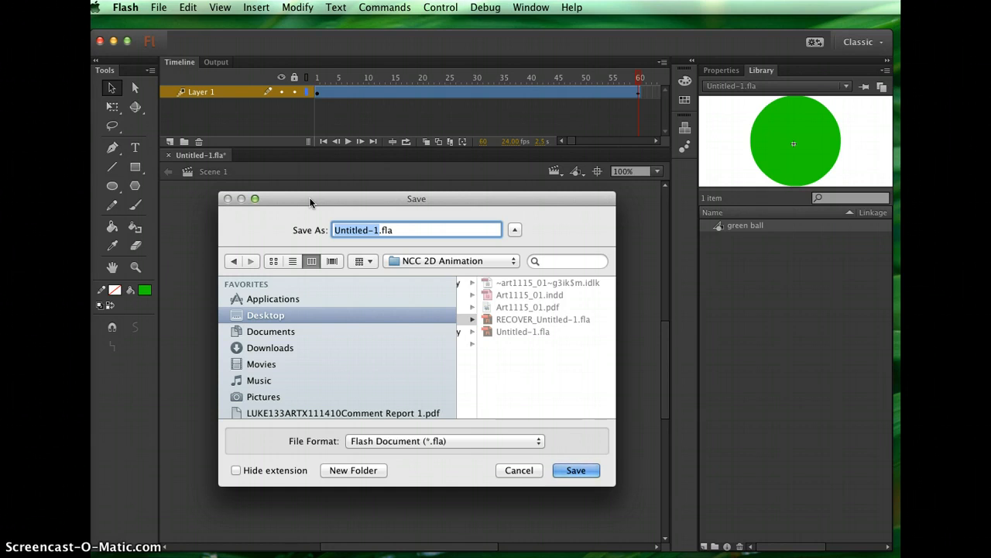
pyautogui.click(442, 261)
pyautogui.click(457, 261)
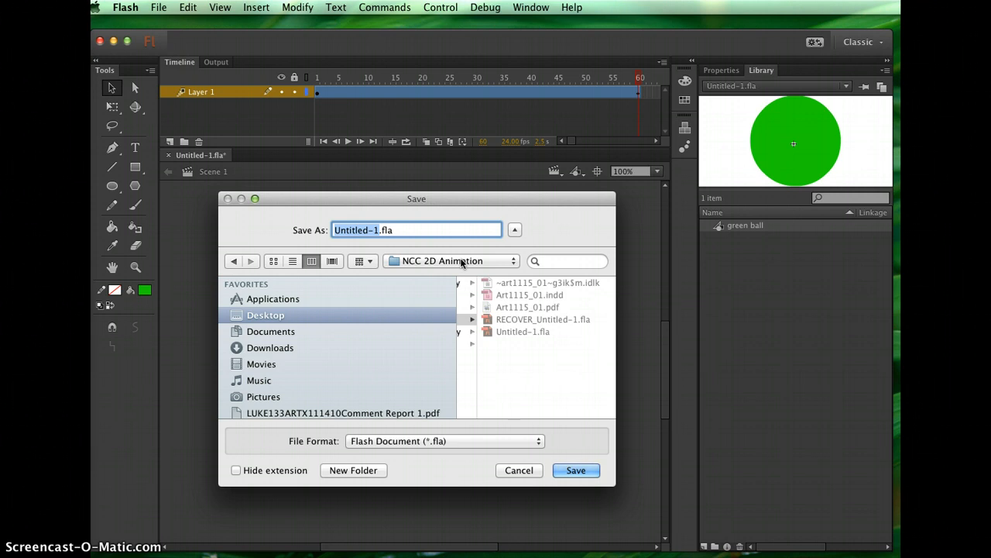
pyautogui.write('davidluke')
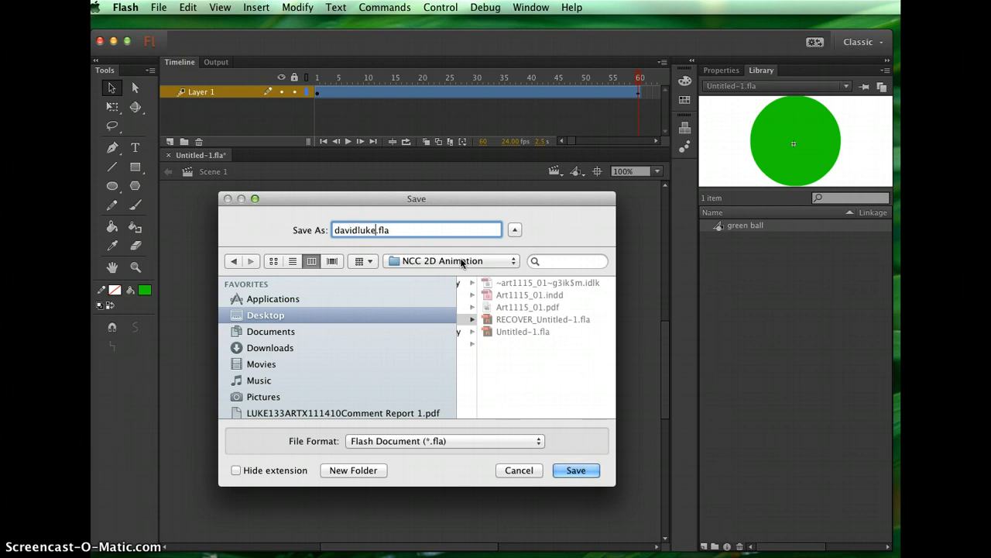
pyautogui.write('_motiontween')
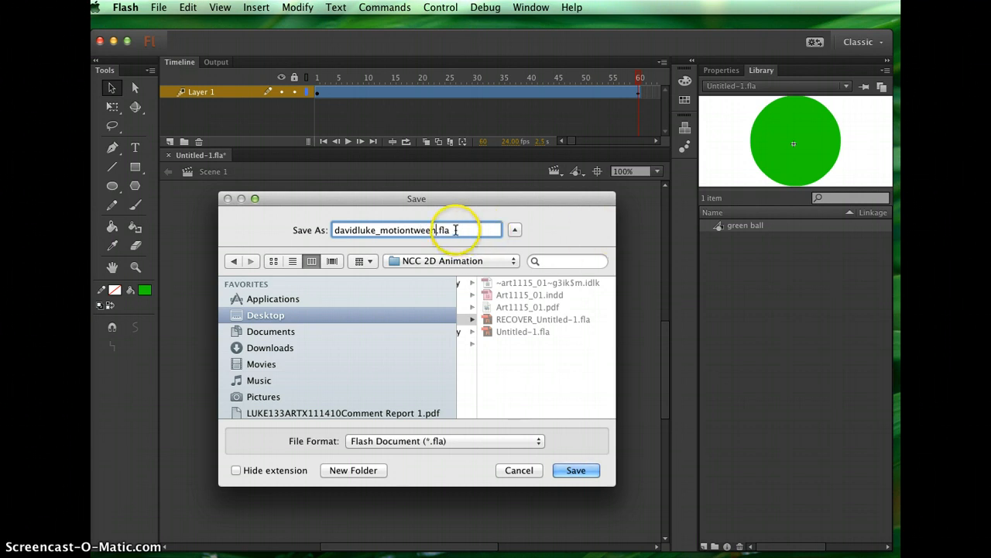
# - Keep the .fla extension and save the file as a Flash Document in the NCC 2D Animation folder
pyautogui.moveTo(456, 230); pyautogui.dragTo(437, 230)
pyautogui.click(335, 198)
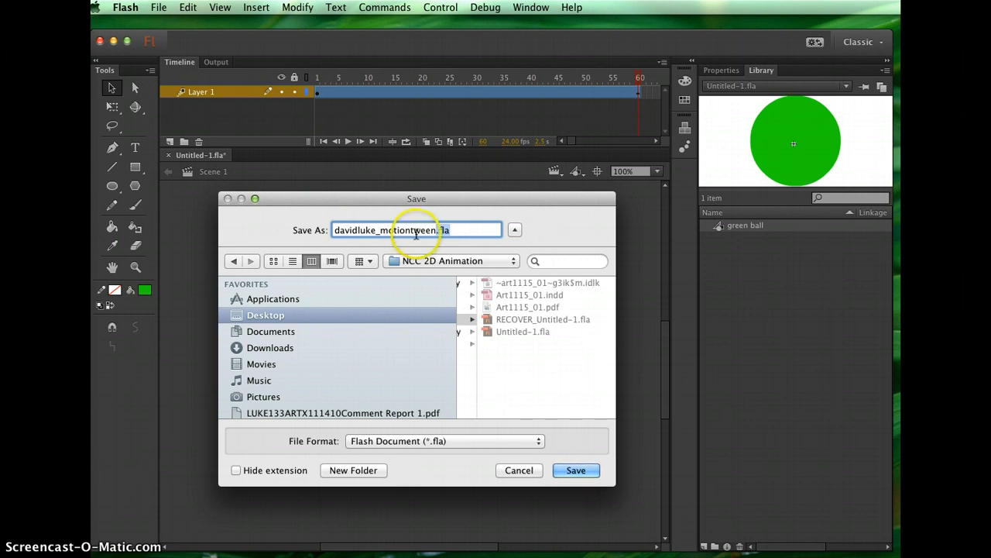
pyautogui.click(461, 229)
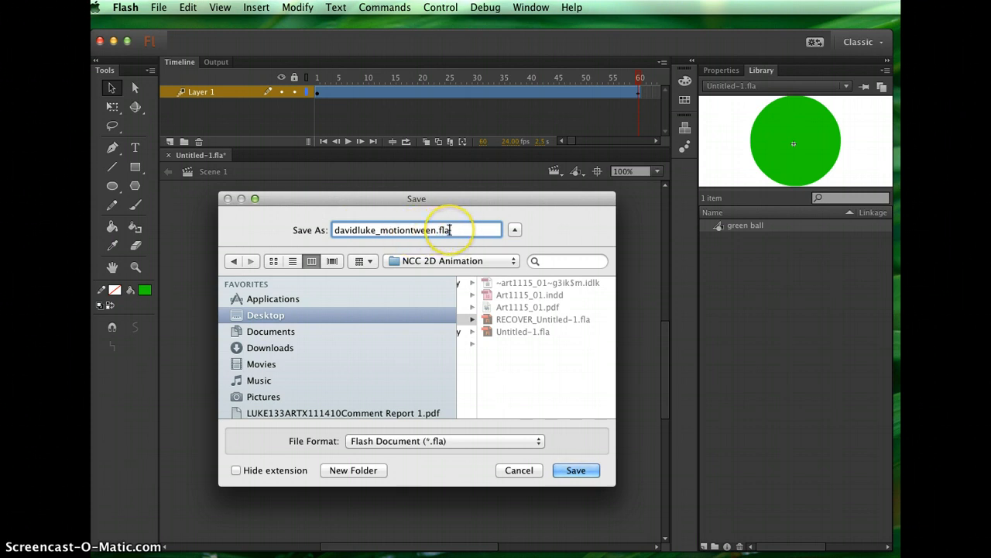
pyautogui.click(459, 233)
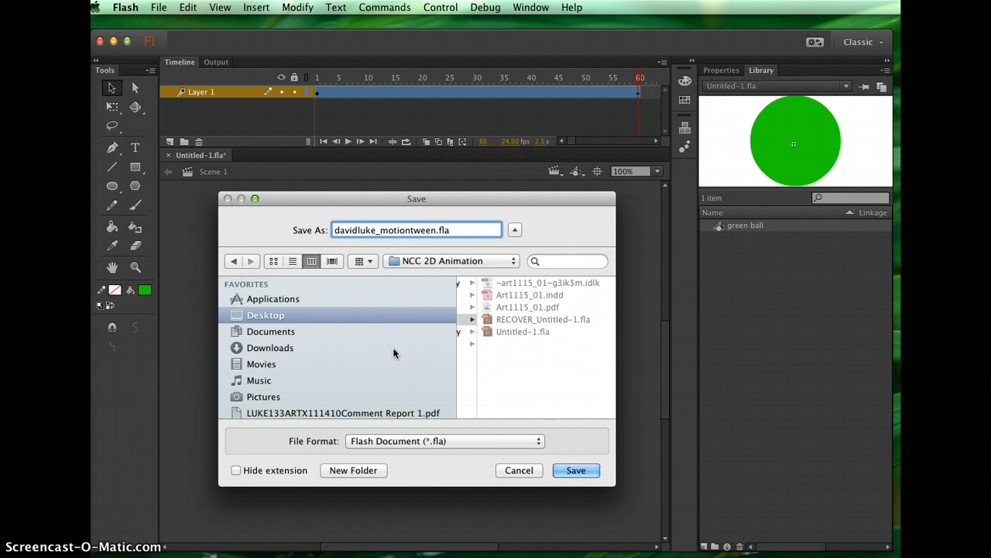
pyautogui.click(573, 470)
pyautogui.click(570, 470)
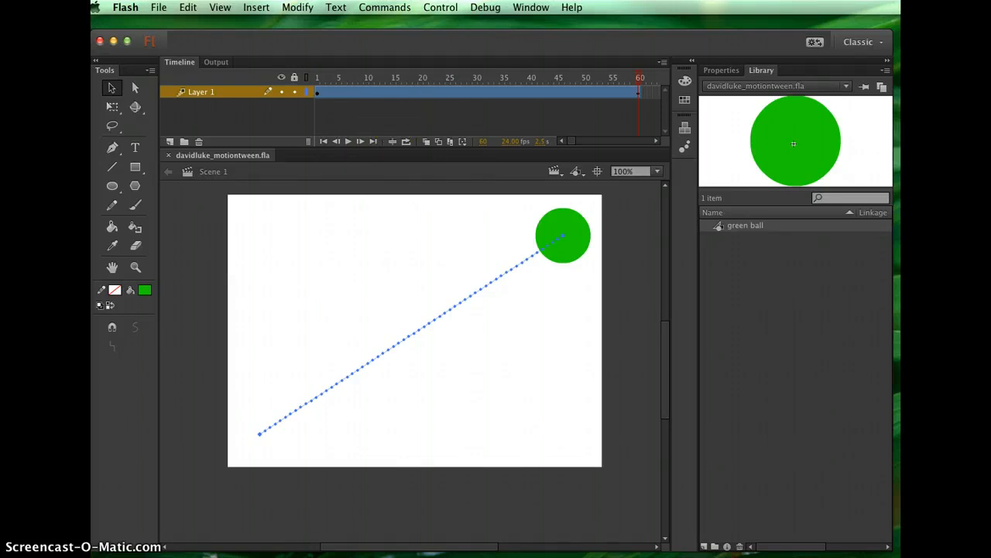
# - Test the movie in Flash Professional, watch the green ball travel along its path, and close the preview window
pyautogui.click(440, 7)
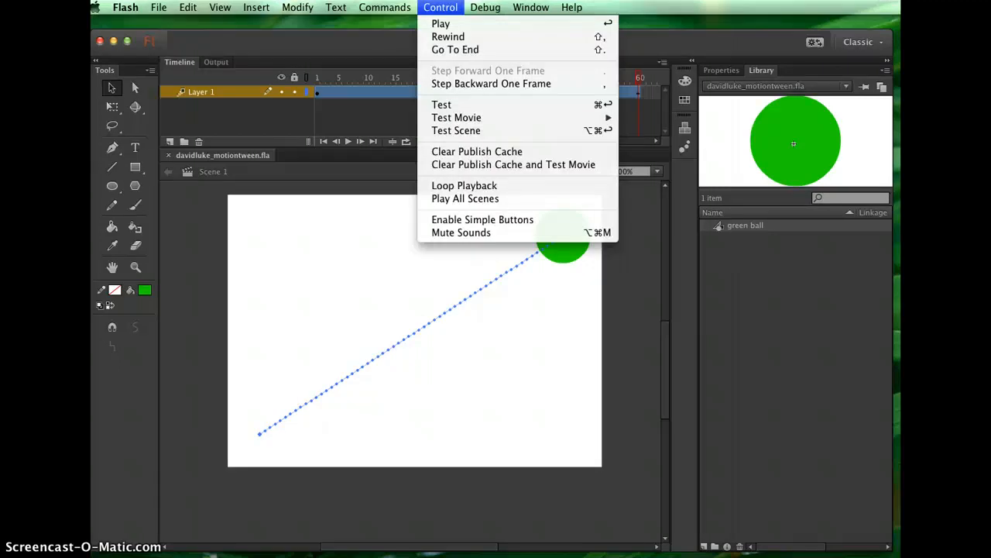
pyautogui.moveTo(472, 124)
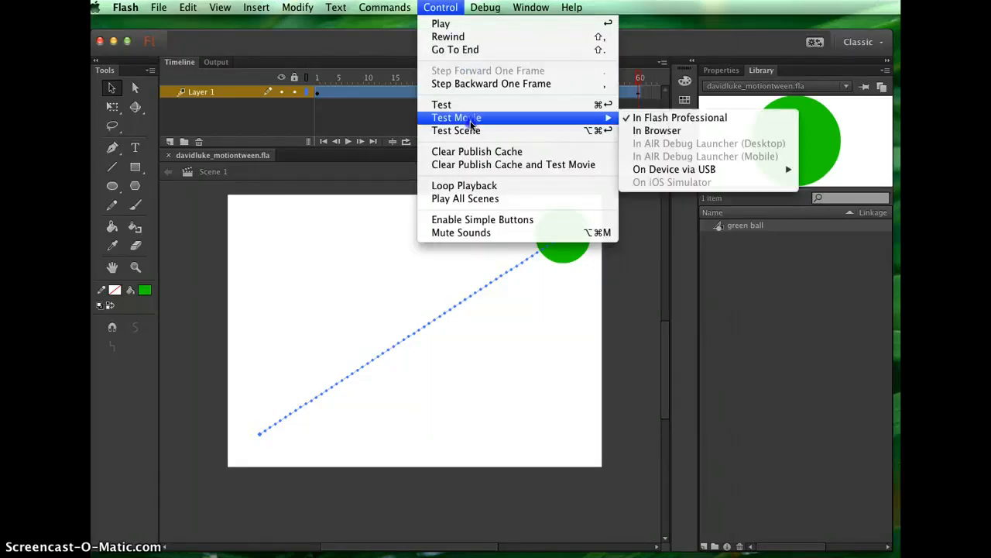
pyautogui.click(662, 117)
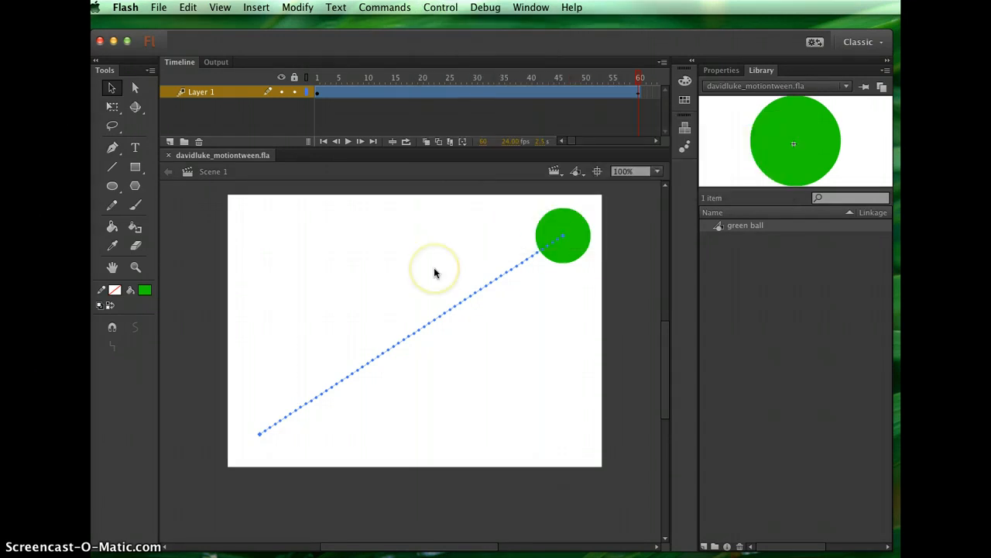
pyautogui.moveTo(388, 303); pyautogui.dragTo(275, 220)
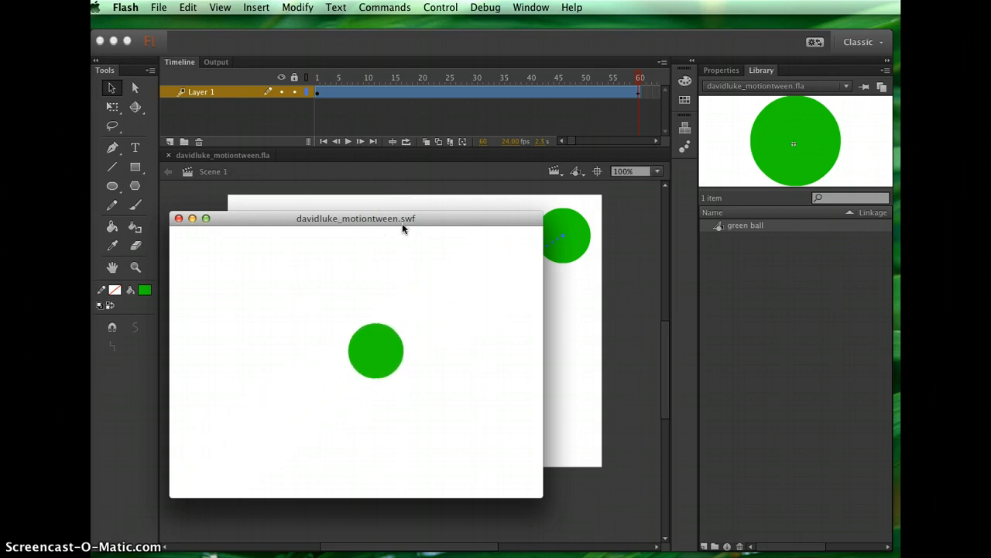
pyautogui.click(367, 269)
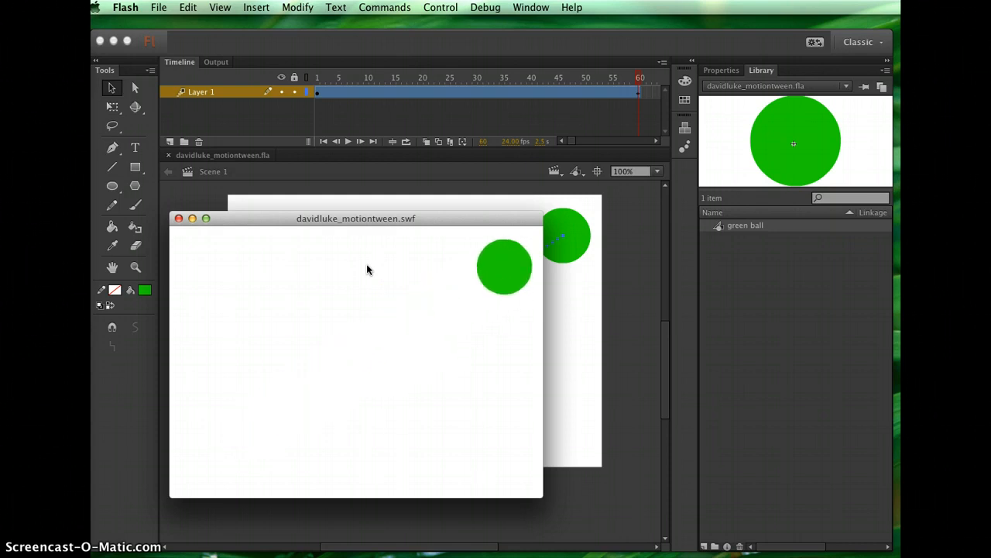
pyautogui.click(243, 338)
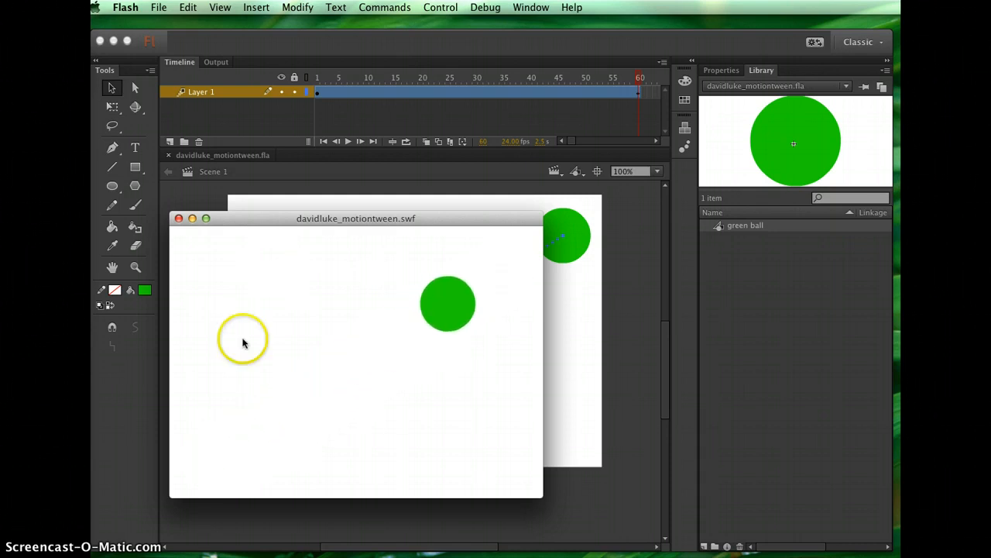
pyautogui.click(366, 441)
pyautogui.click(398, 339)
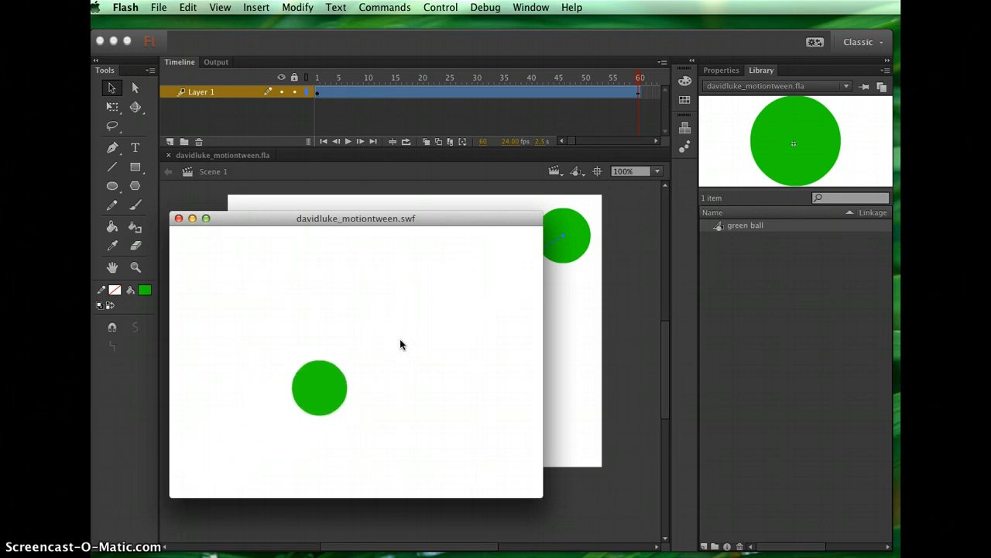
pyautogui.click(271, 265)
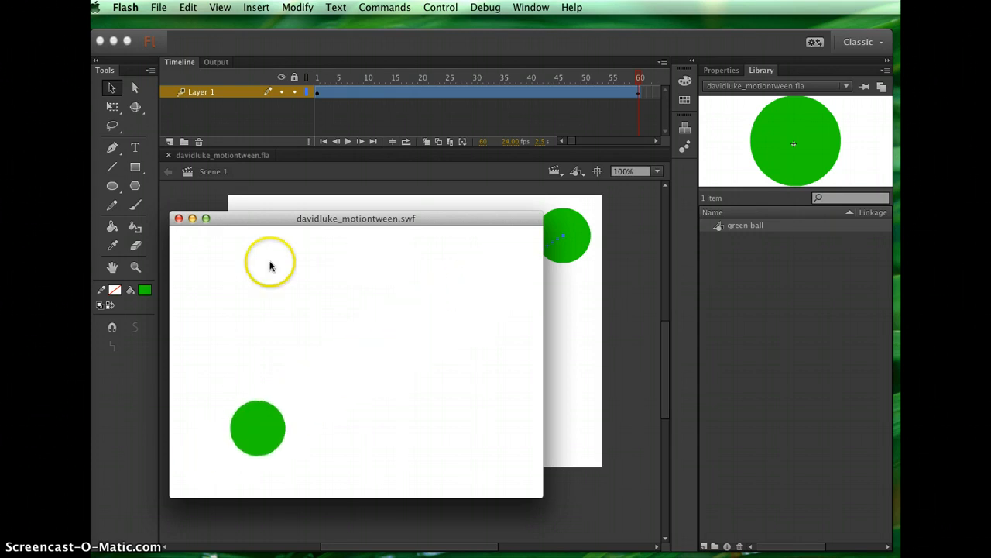
pyautogui.click(307, 387)
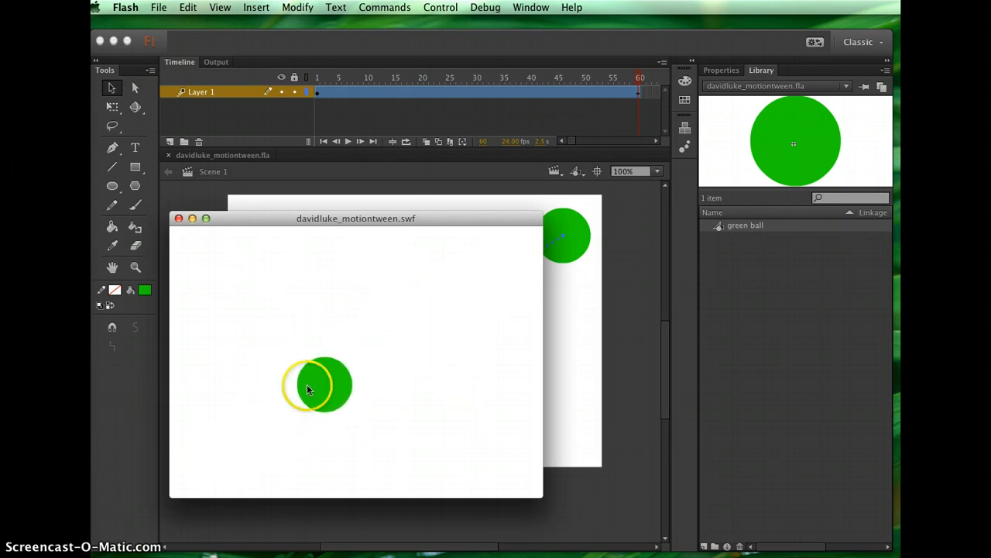
pyautogui.click(178, 219)
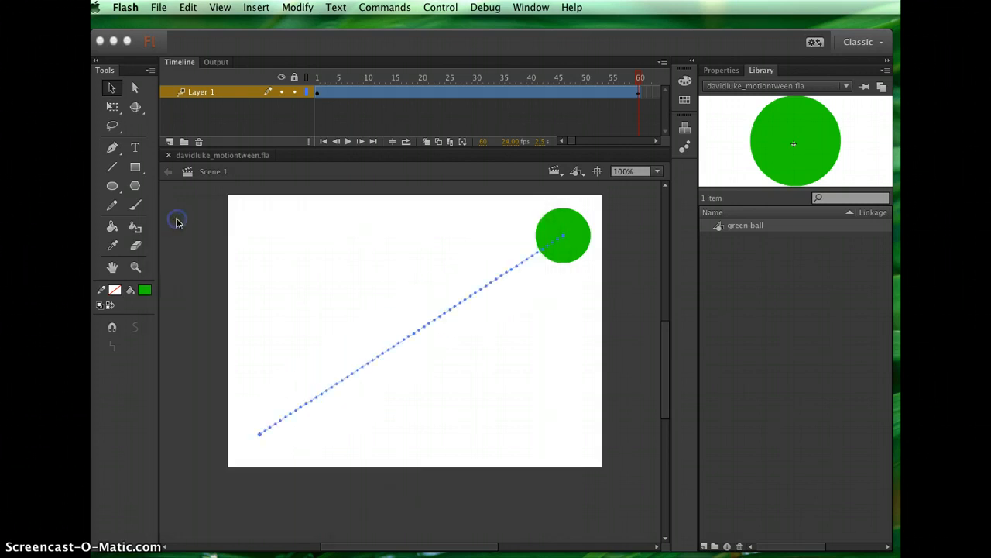